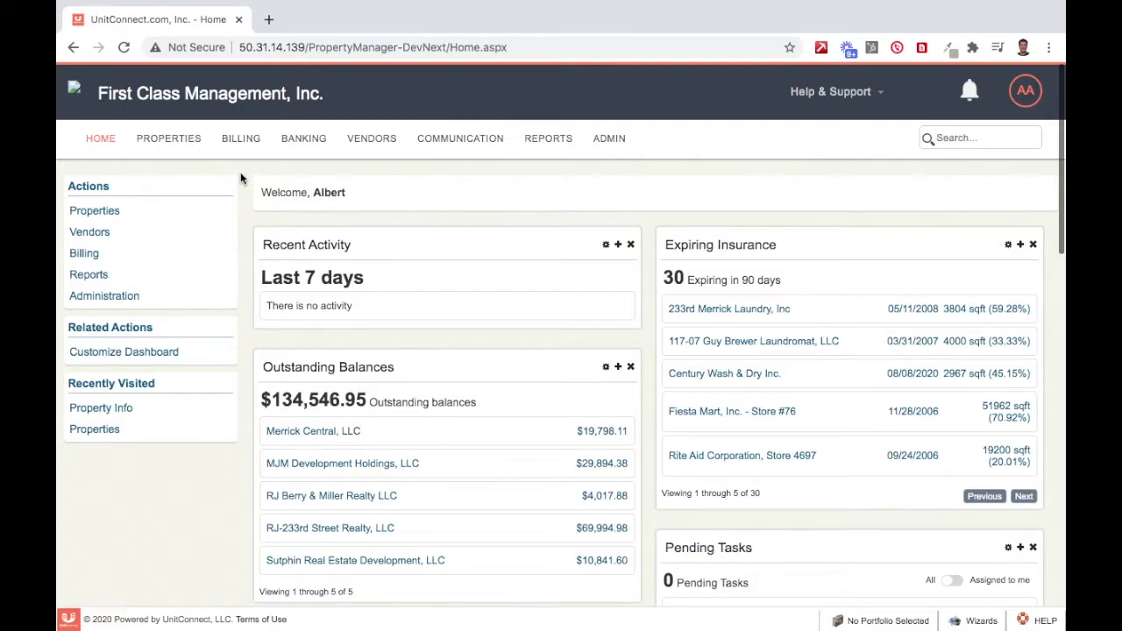
Open the property expenses page for 102 Metro, LLC.
{"action": "left_click", "coordinate": [169, 140]}
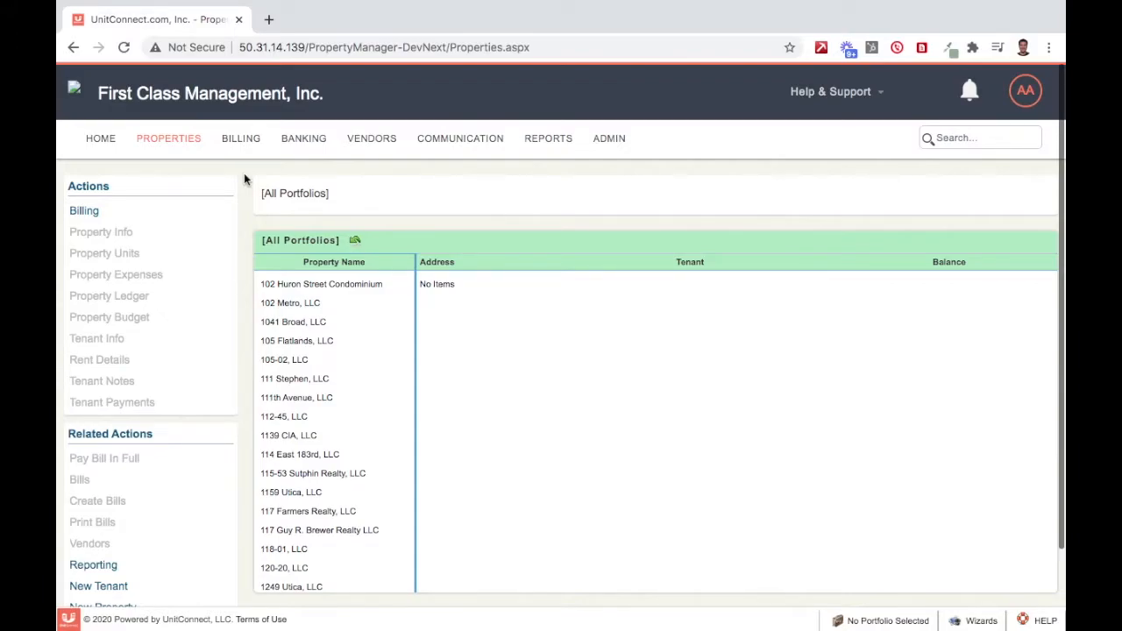
{"action": "left_click", "coordinate": [295, 306]}
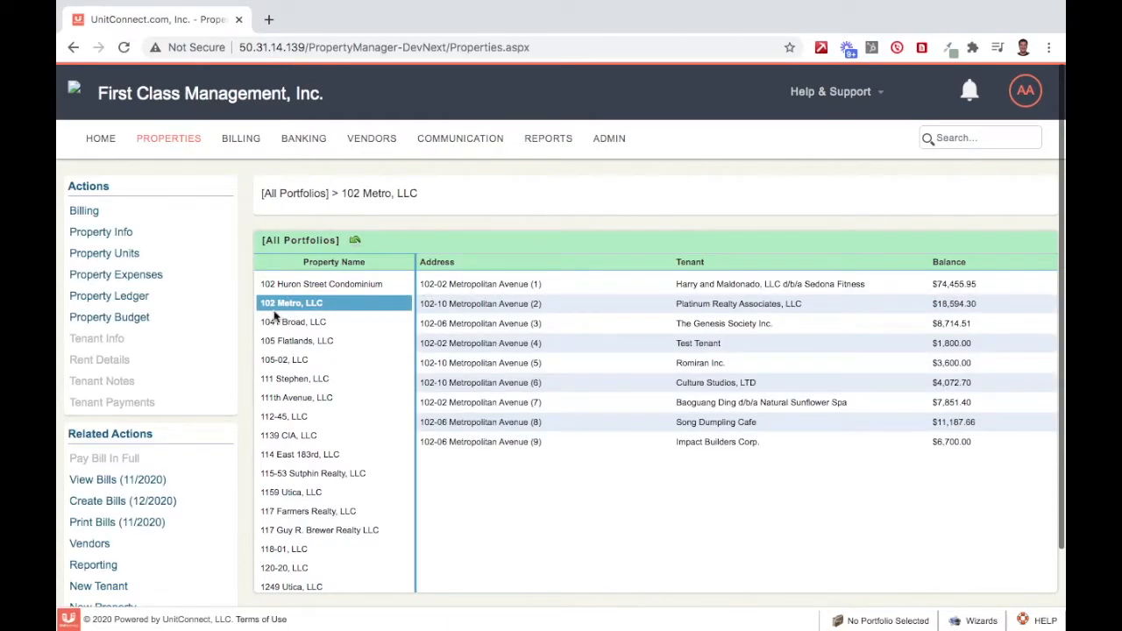
{"action": "left_click", "coordinate": [180, 278]}
Filter the property's expenses to Current Year (2020) for OPERATINGACCT, including all expenses, and look through the list.
{"action": "scroll", "coordinate": [244, 195], "scroll_direction": "down", "scroll_amount": 2}
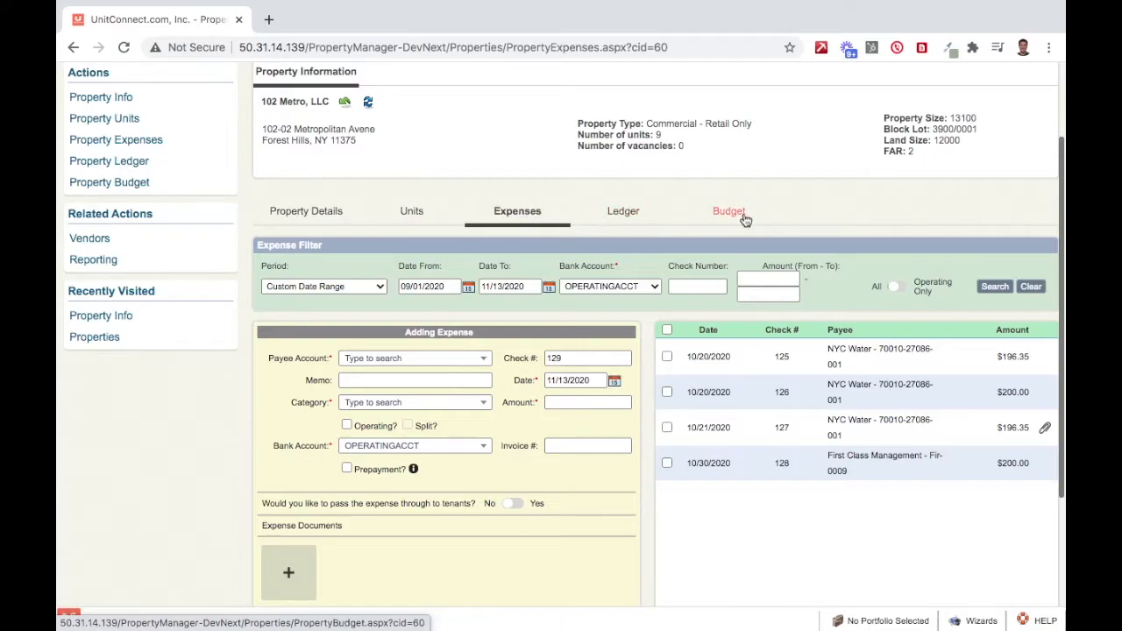
{"action": "scroll", "coordinate": [853, 200], "scroll_direction": "down", "scroll_amount": 3}
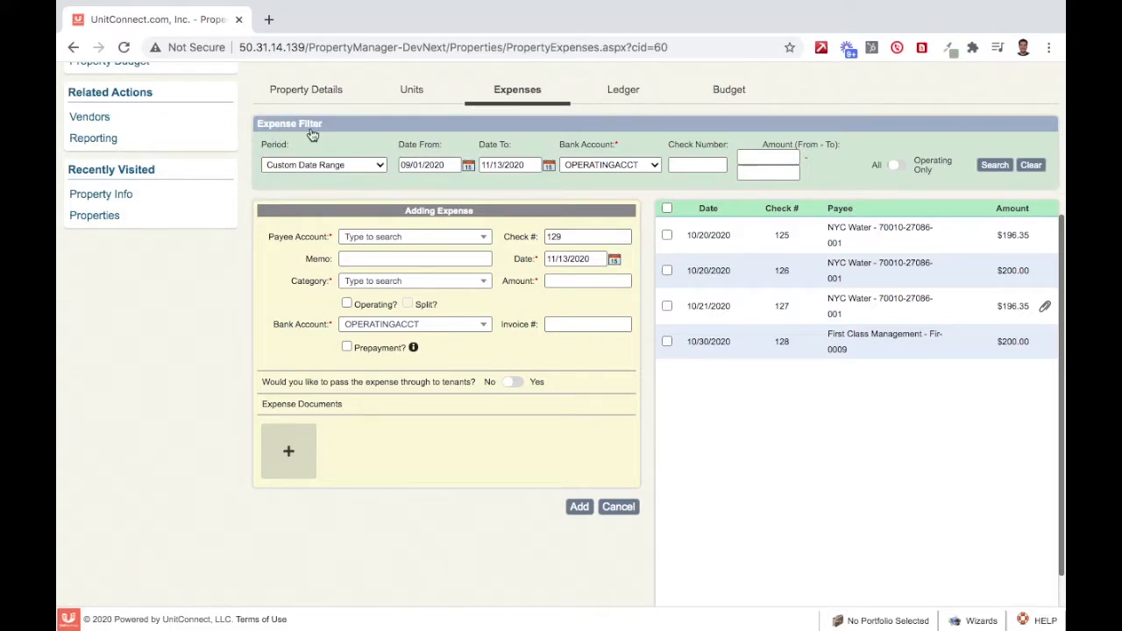
{"action": "left_click", "coordinate": [368, 166]}
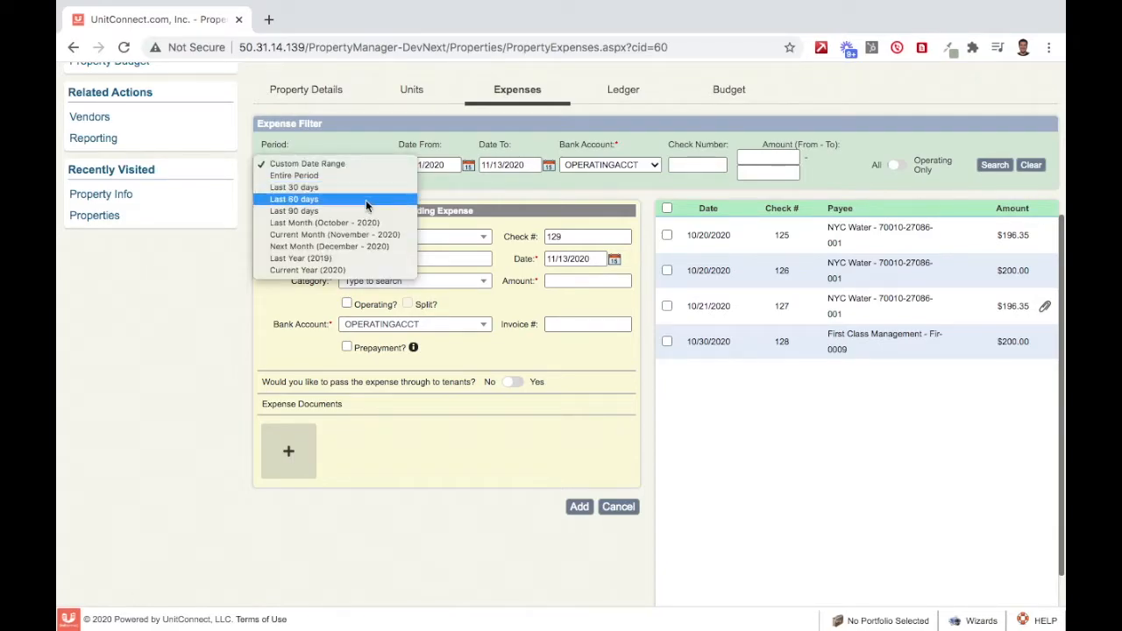
{"action": "left_click", "coordinate": [354, 277]}
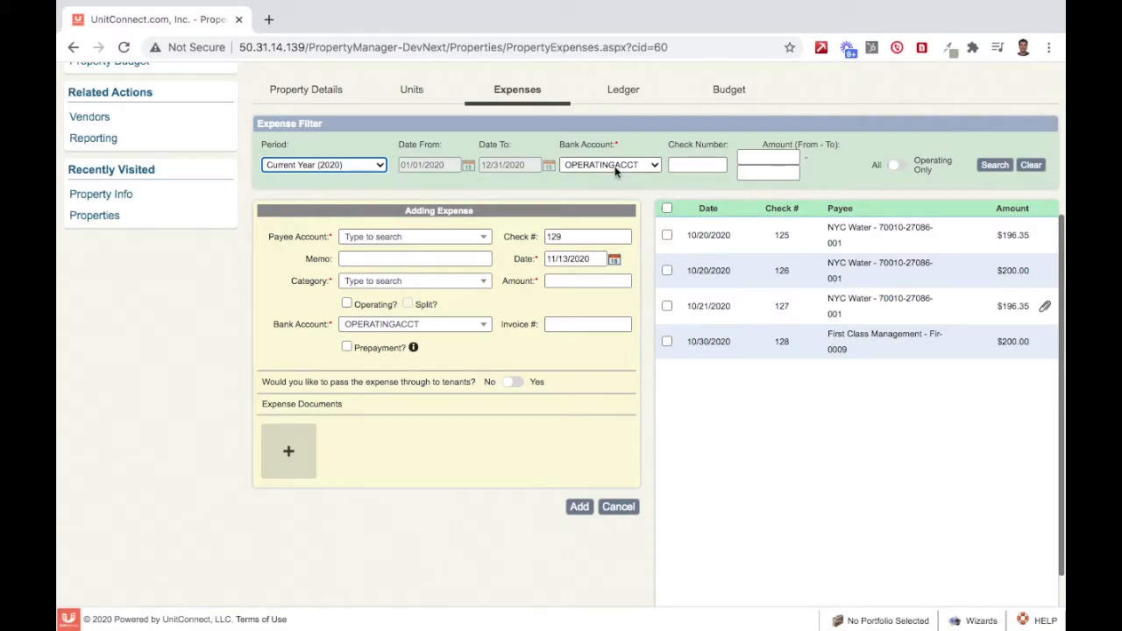
{"action": "left_click", "coordinate": [896, 168]}
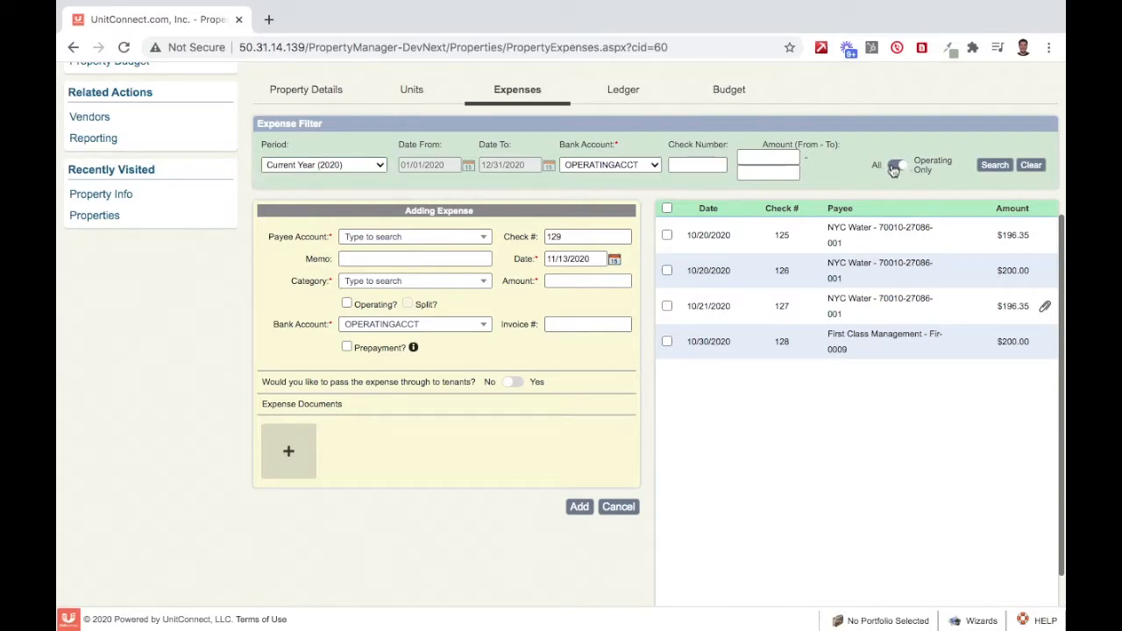
{"action": "left_click", "coordinate": [995, 166]}
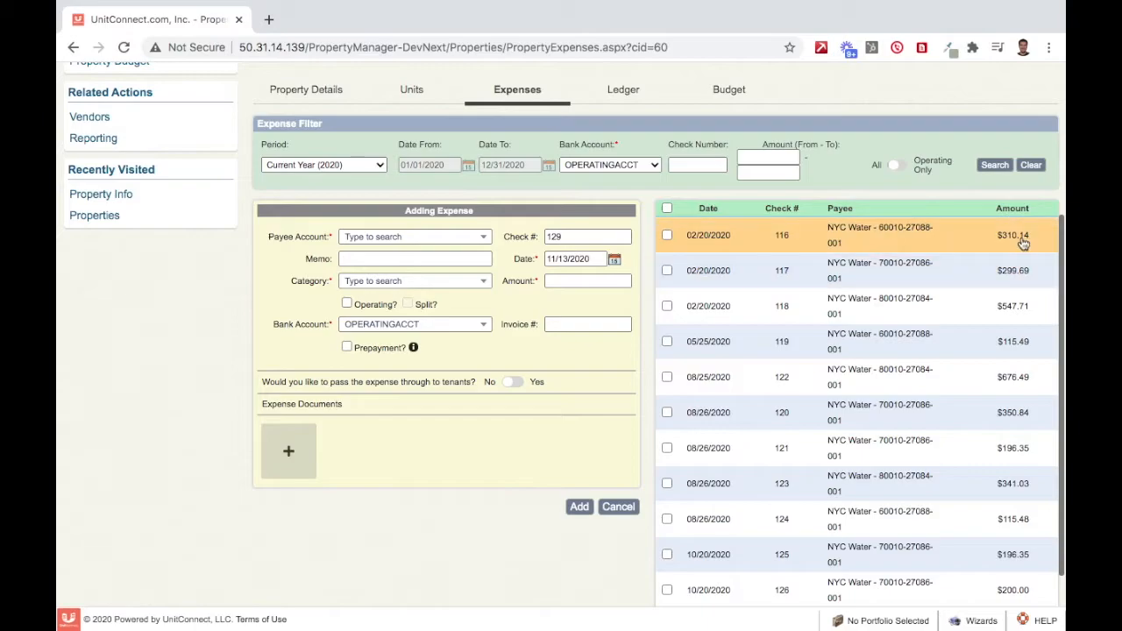
{"action": "scroll", "coordinate": [918, 247], "scroll_direction": "down", "scroll_amount": 1}
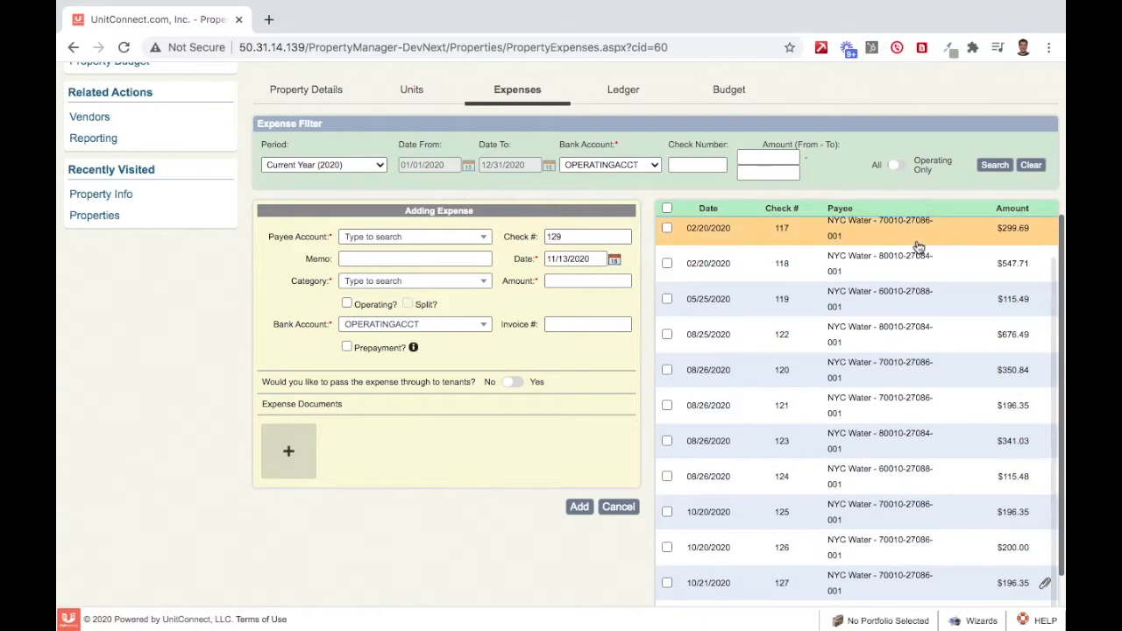
{"action": "scroll", "coordinate": [811, 484], "scroll_direction": "down", "scroll_amount": 2}
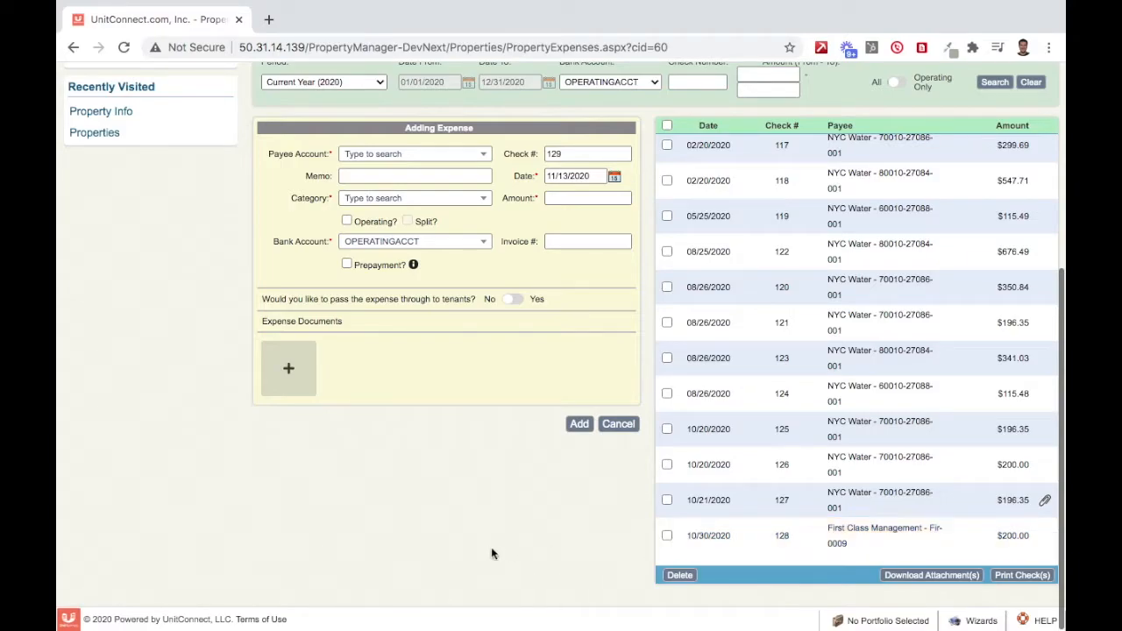
Choose the First Class Management account as the payee of the new expense.
{"action": "scroll", "coordinate": [490, 553], "scroll_direction": "up", "scroll_amount": 1}
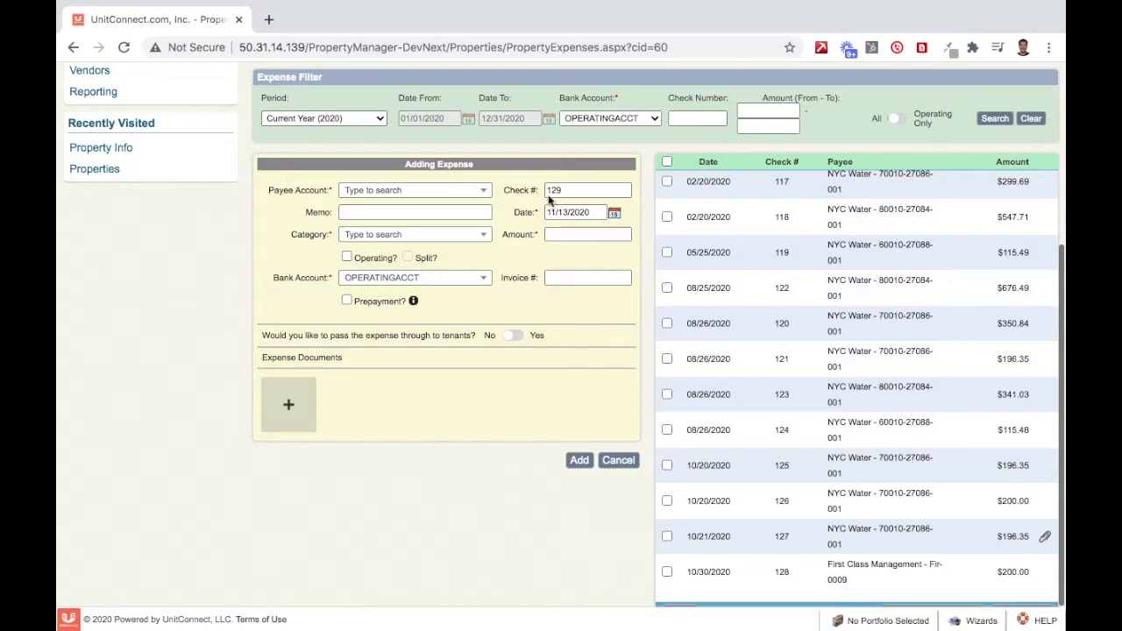
{"action": "left_click", "coordinate": [444, 189]}
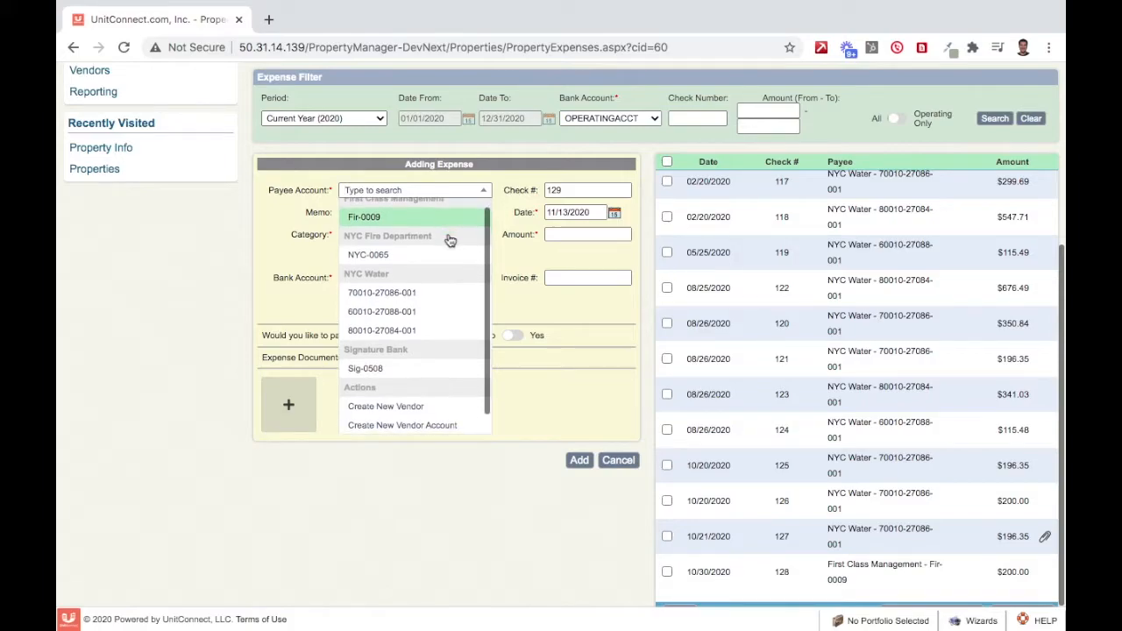
{"action": "scroll", "coordinate": [449, 240], "scroll_direction": "down", "scroll_amount": 1}
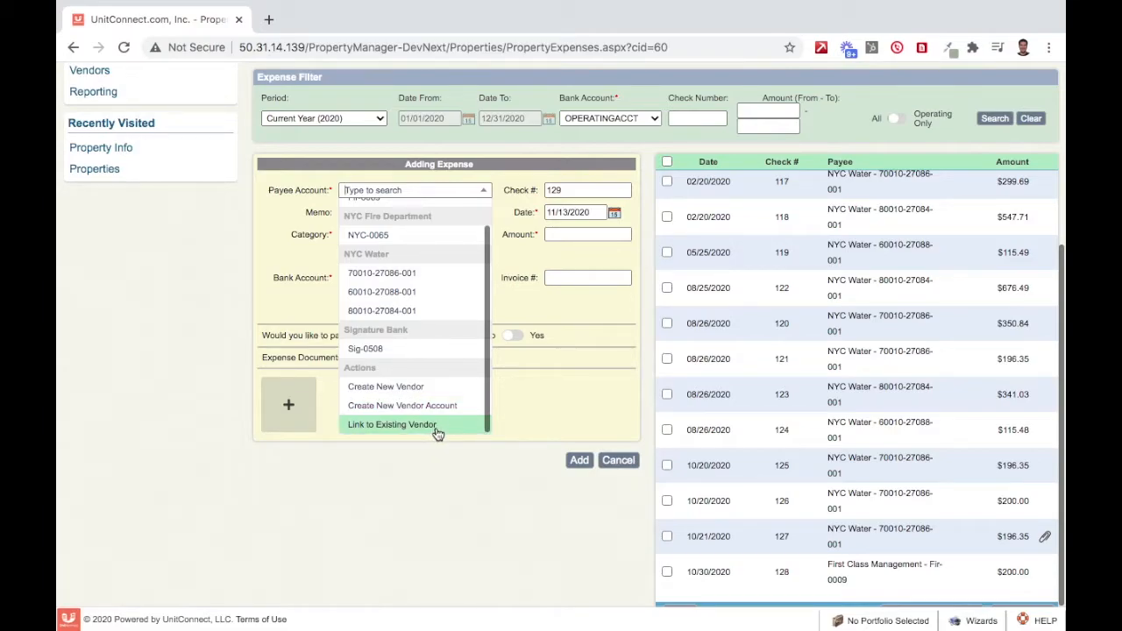
{"action": "scroll", "coordinate": [449, 369], "scroll_direction": "up", "scroll_amount": 3}
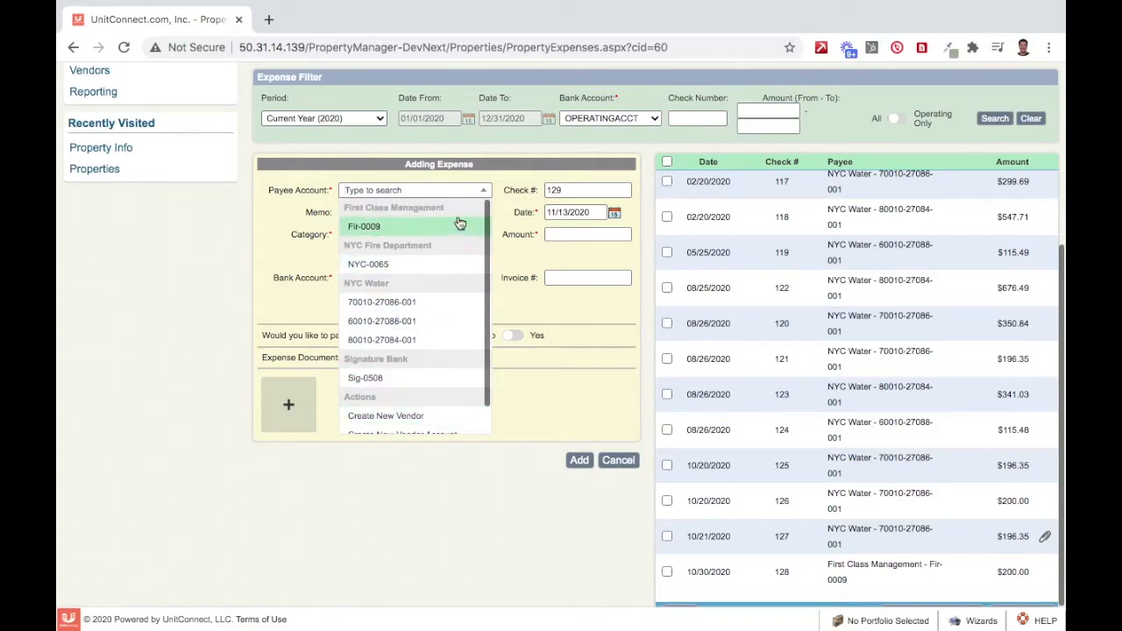
{"action": "left_click", "coordinate": [447, 230]}
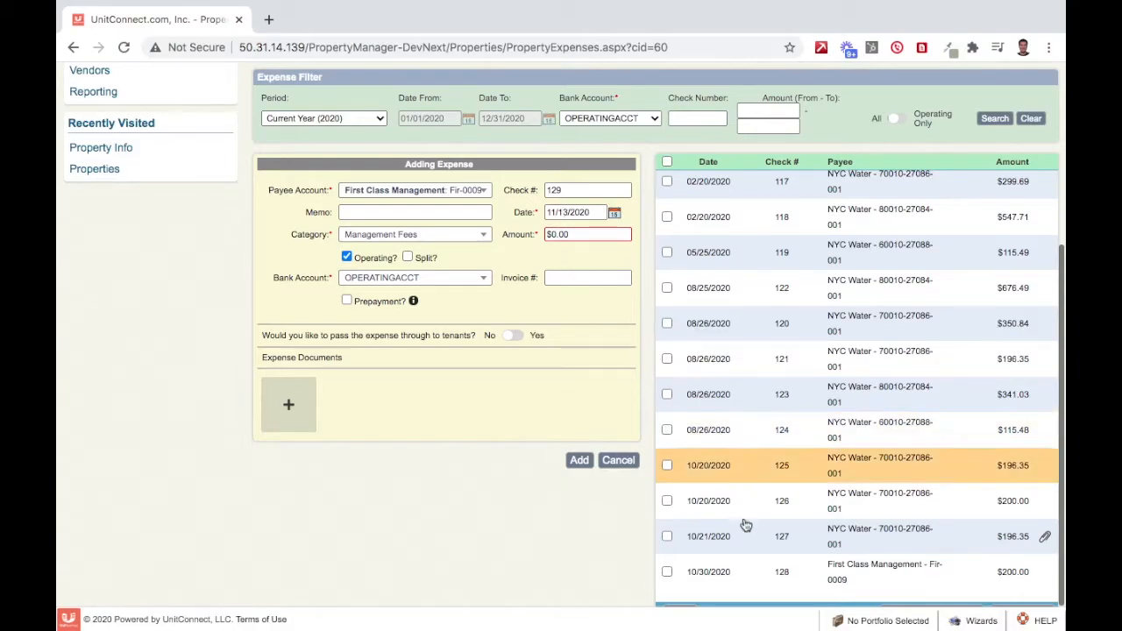
Set the new expense's amount to $500.00.
{"action": "scroll", "coordinate": [793, 452], "scroll_direction": "down", "scroll_amount": 1}
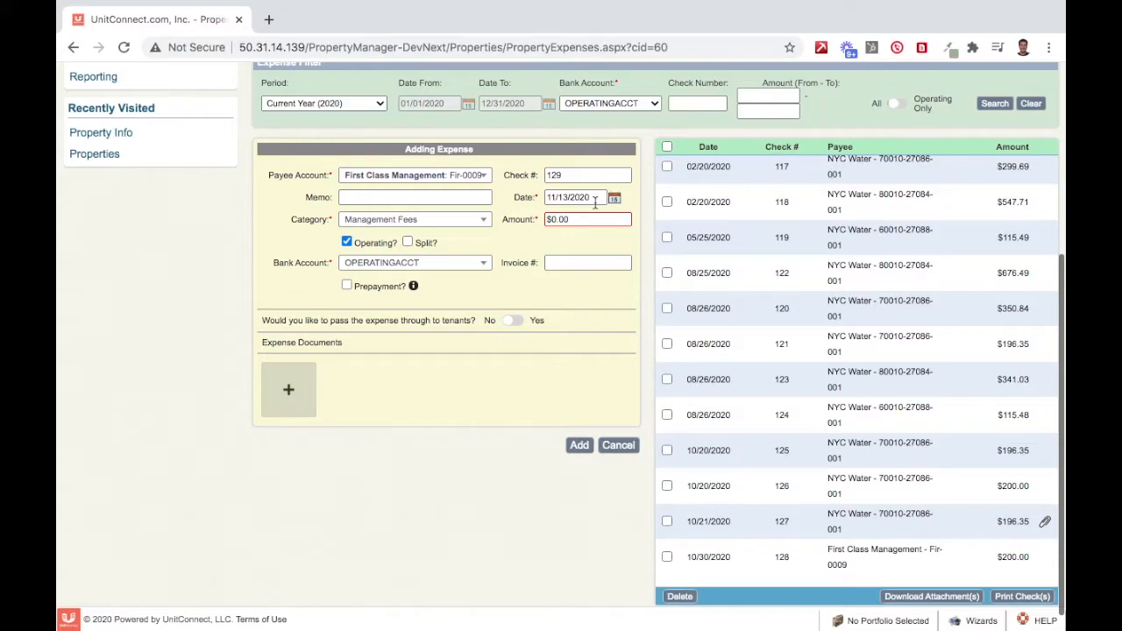
{"action": "left_click", "coordinate": [562, 221]}
{"action": "type", "text": "500.00"}
{"action": "left_click", "coordinate": [530, 243]}
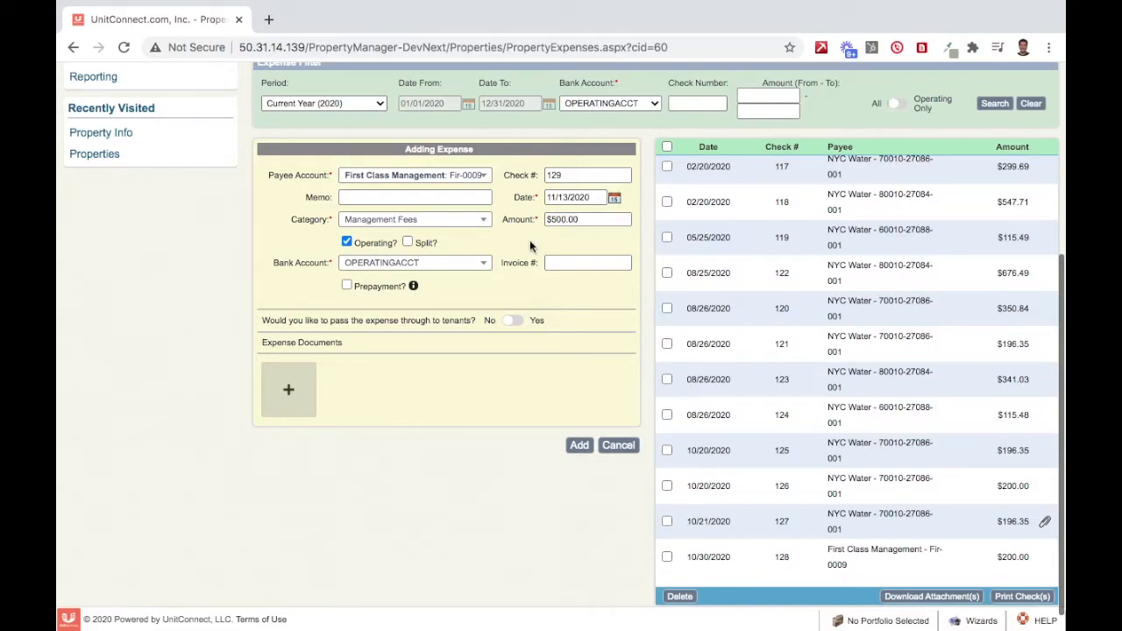
{"action": "left_click", "coordinate": [464, 220]}
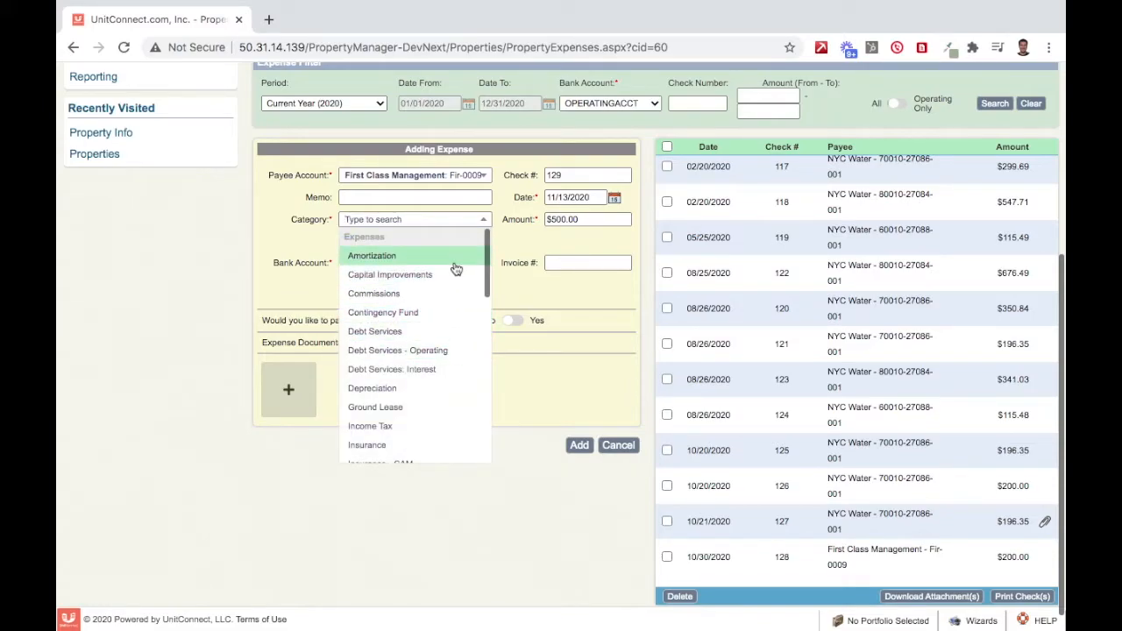
{"action": "scroll", "coordinate": [456, 269], "scroll_direction": "down", "scroll_amount": 3}
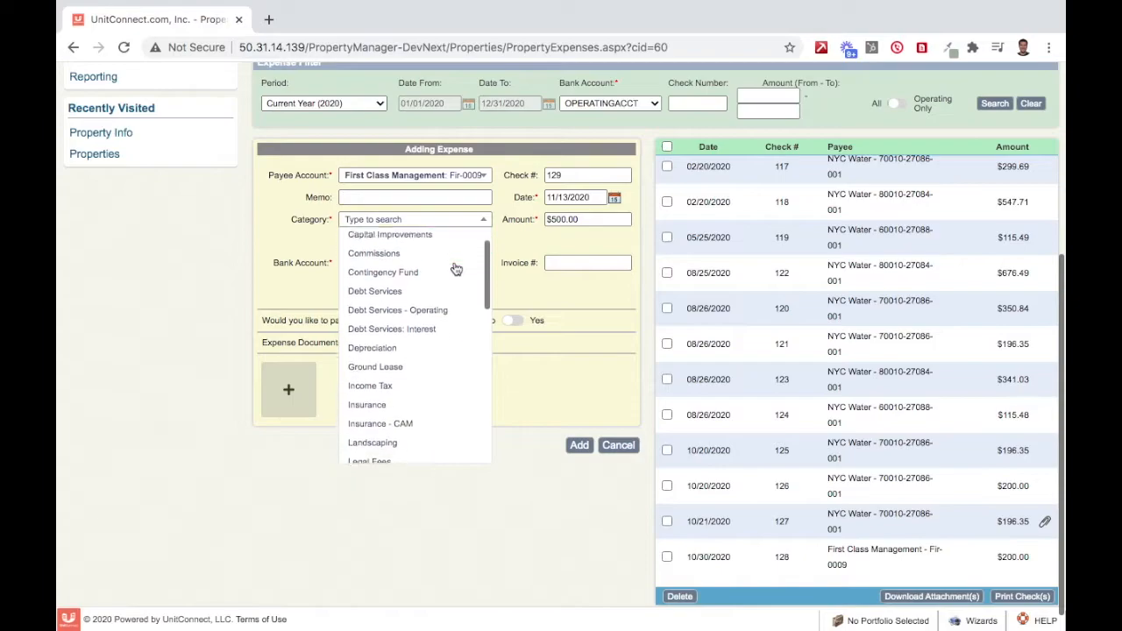
{"action": "scroll", "coordinate": [456, 269], "scroll_direction": "down", "scroll_amount": 3}
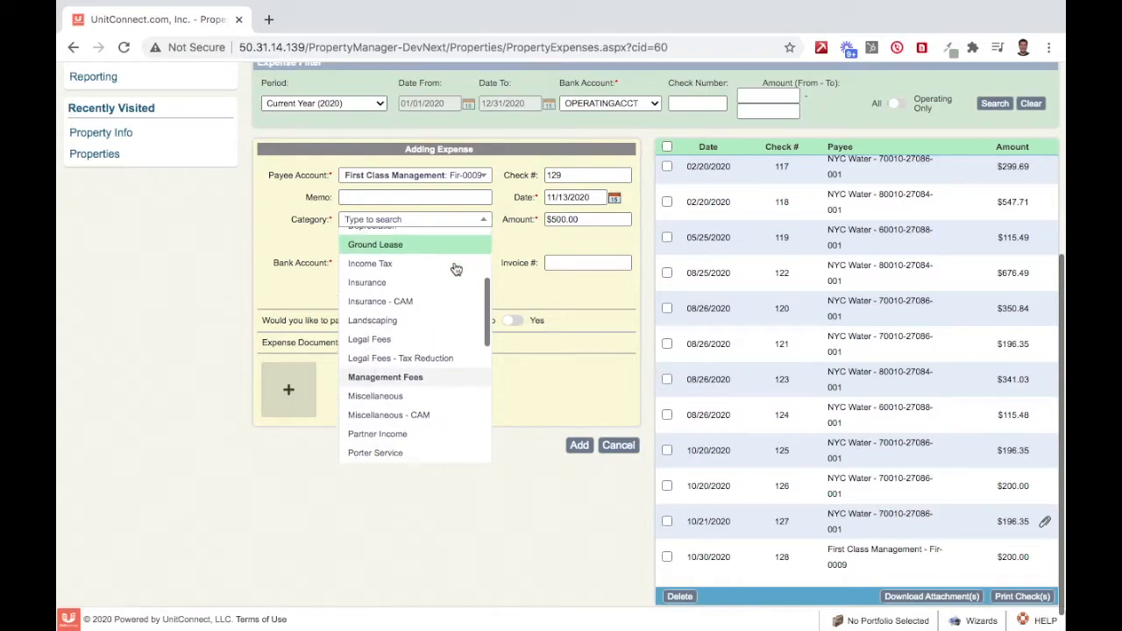
{"action": "left_click", "coordinate": [429, 340]}
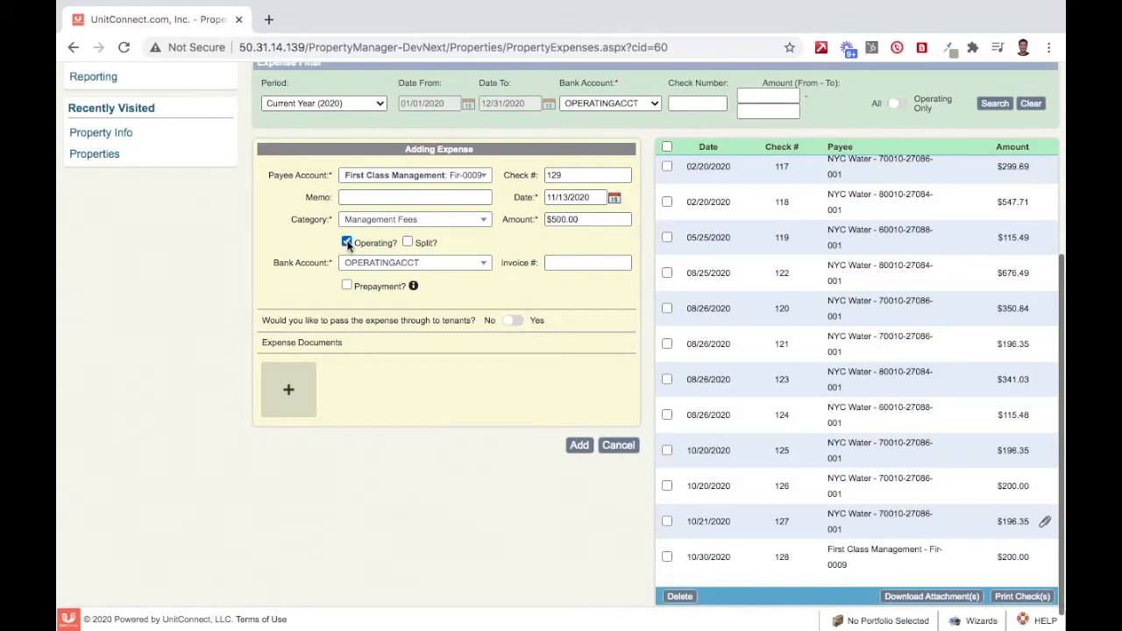
Enable splitting for the expense and add a second line with the category Insurance.
{"action": "left_click", "coordinate": [407, 243]}
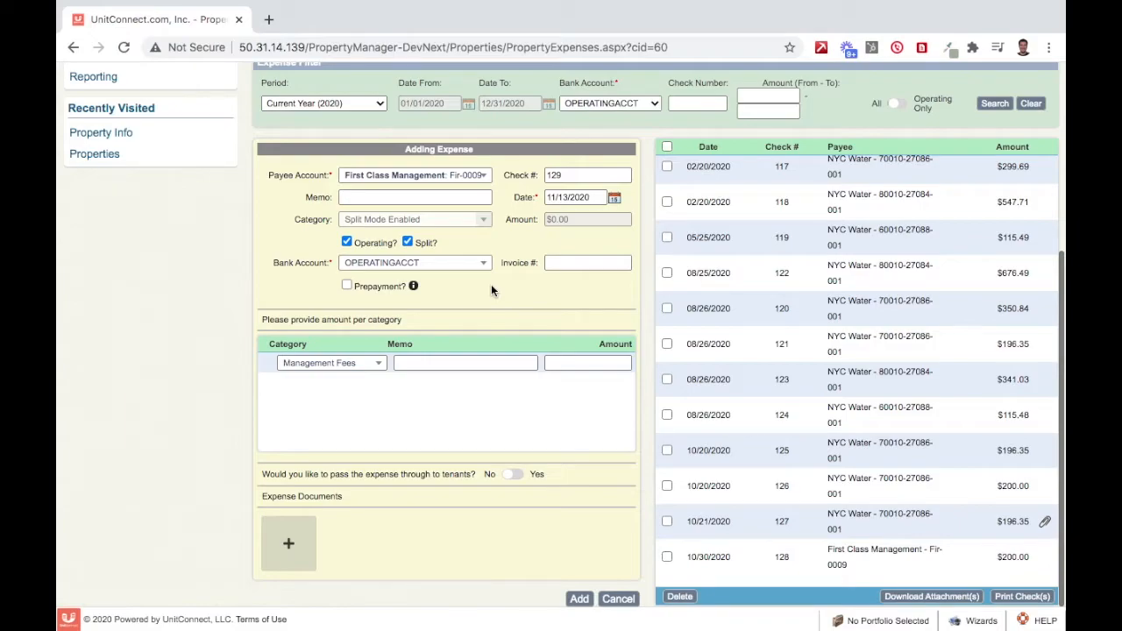
{"action": "mouse_move", "coordinate": [478, 394]}
{"action": "scroll", "coordinate": [478, 393], "scroll_direction": "down", "scroll_amount": 1}
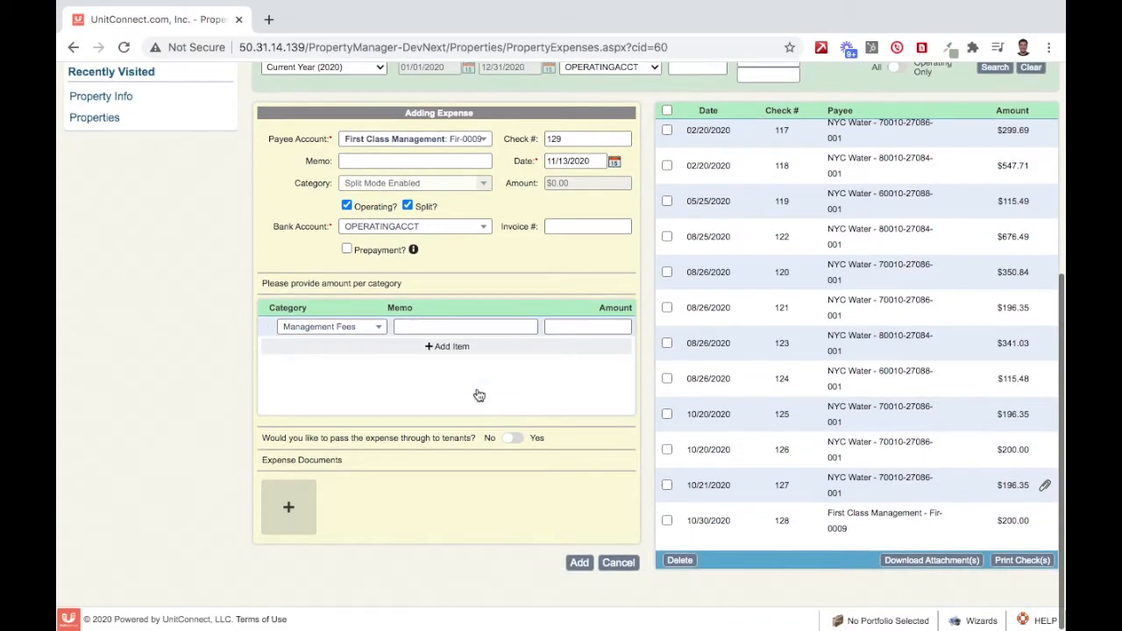
{"action": "left_click", "coordinate": [462, 348]}
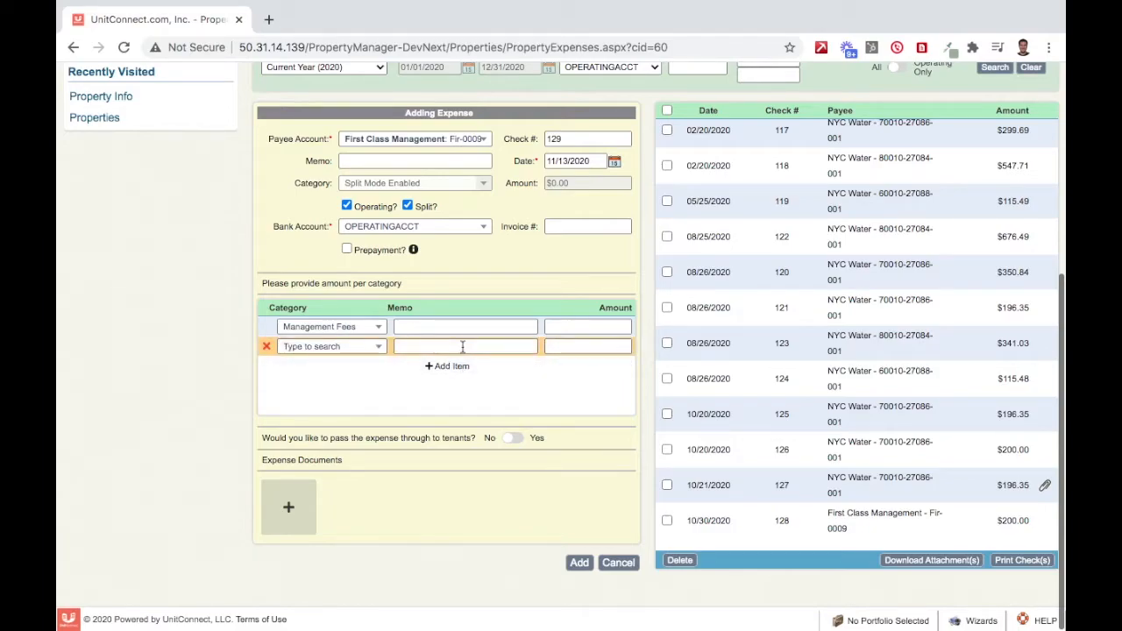
{"action": "left_click", "coordinate": [347, 346]}
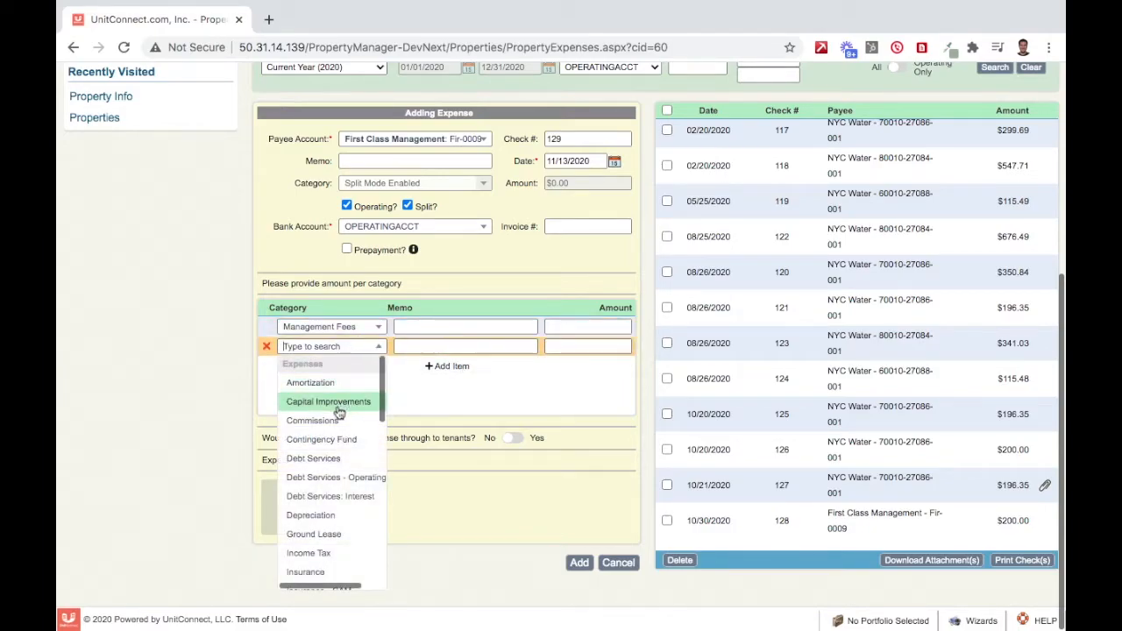
{"action": "scroll", "coordinate": [341, 411], "scroll_direction": "down", "scroll_amount": 3}
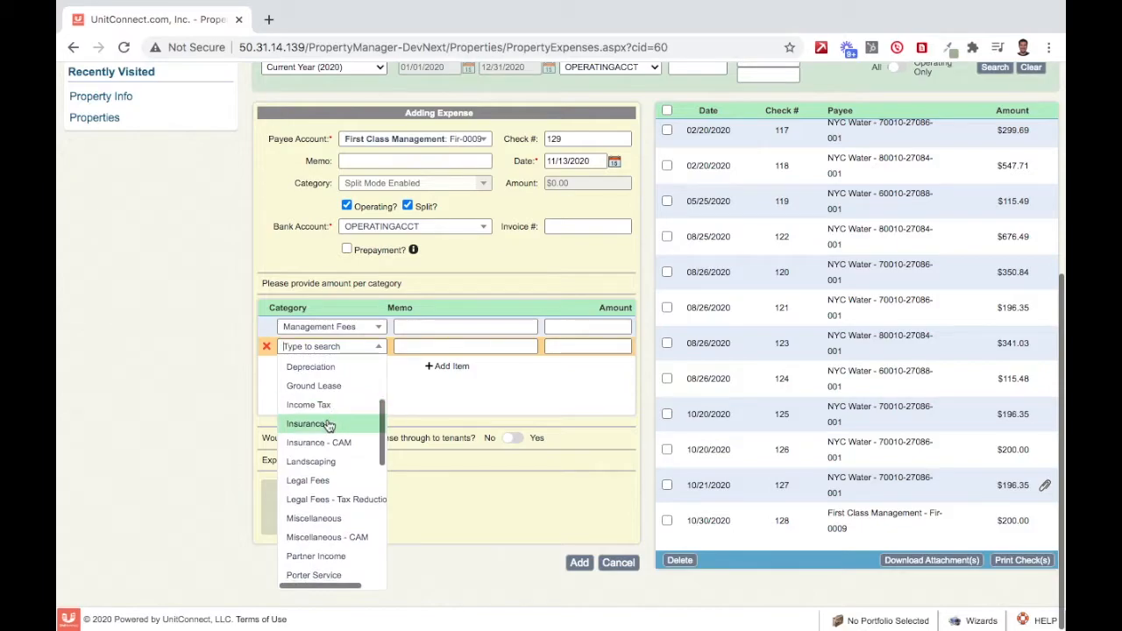
{"action": "left_click", "coordinate": [327, 426]}
Set the split amounts to $500.00 for Management Fees and $100.00 for Insurance.
{"action": "left_click", "coordinate": [586, 328]}
{"action": "type", "text": "500"}
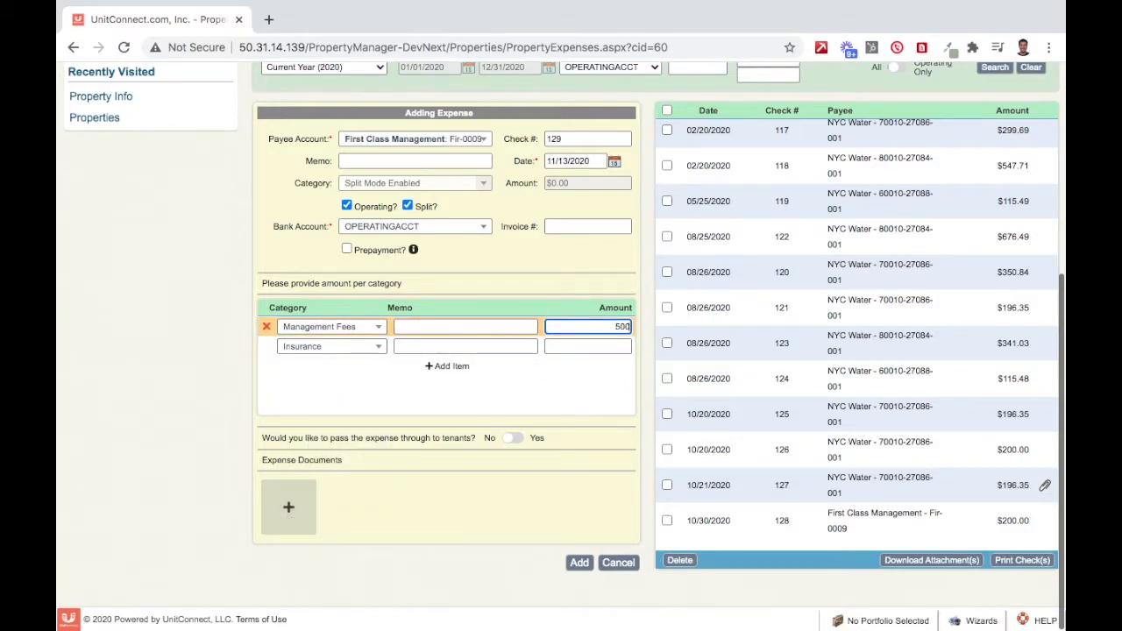
{"action": "key", "text": "Tab"}
{"action": "key", "text": "Tab"}
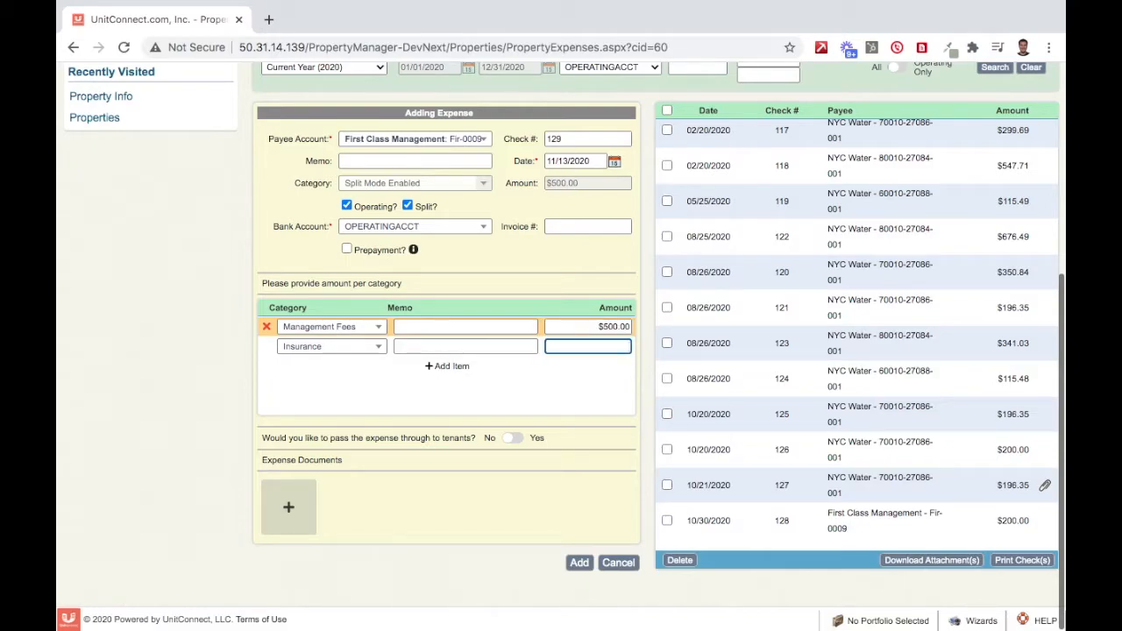
{"action": "type", "text": "100"}
{"action": "key", "text": "Tab"}
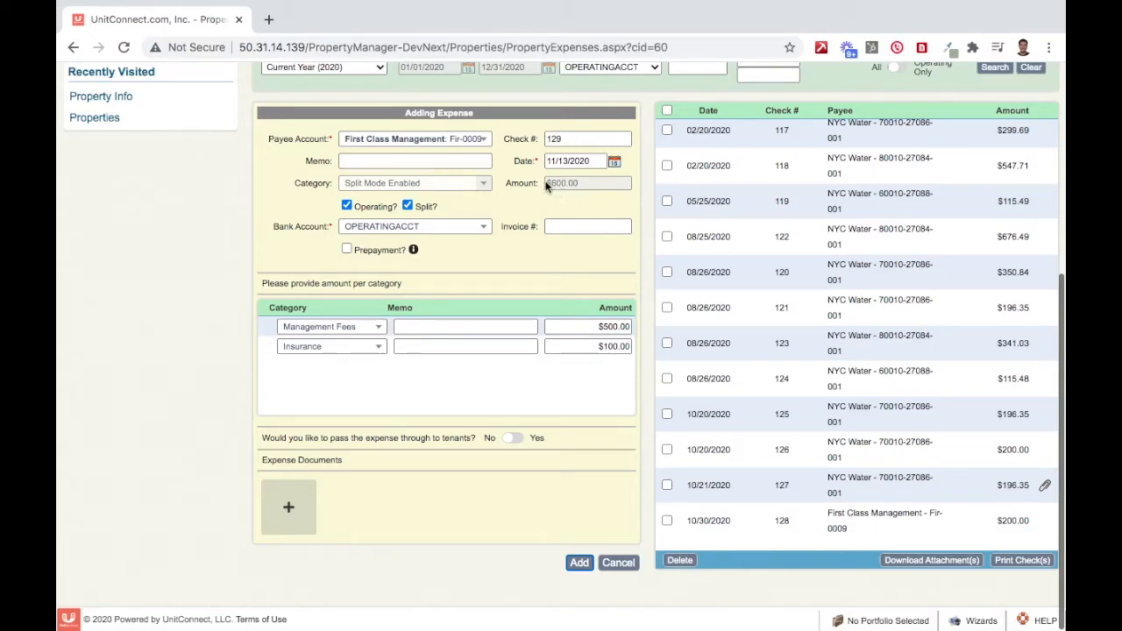
Turn on passing the expense through to tenants.
{"action": "mouse_move", "coordinate": [575, 407]}
{"action": "left_click", "coordinate": [515, 446]}
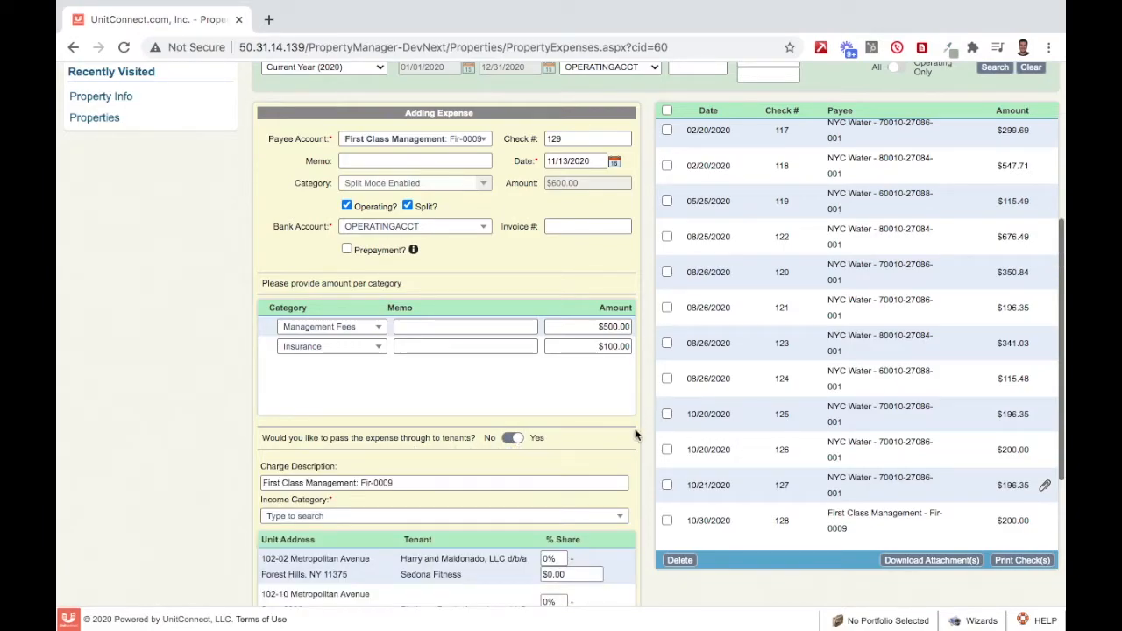
{"action": "scroll", "coordinate": [635, 435], "scroll_direction": "down", "scroll_amount": 5}
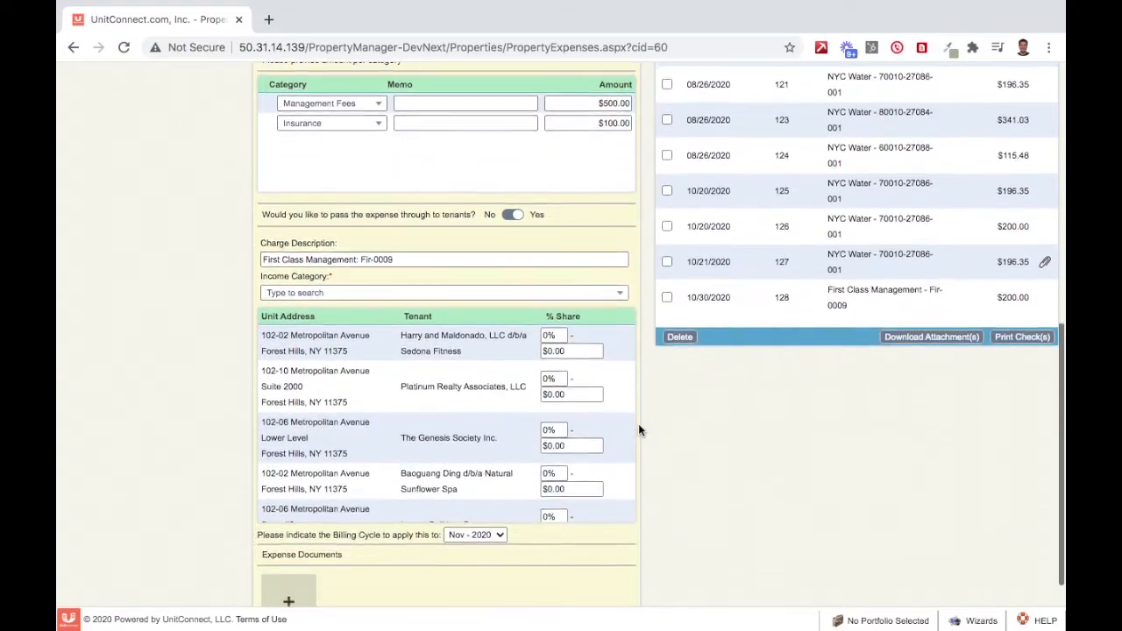
{"action": "scroll", "coordinate": [638, 430], "scroll_direction": "down", "scroll_amount": 1}
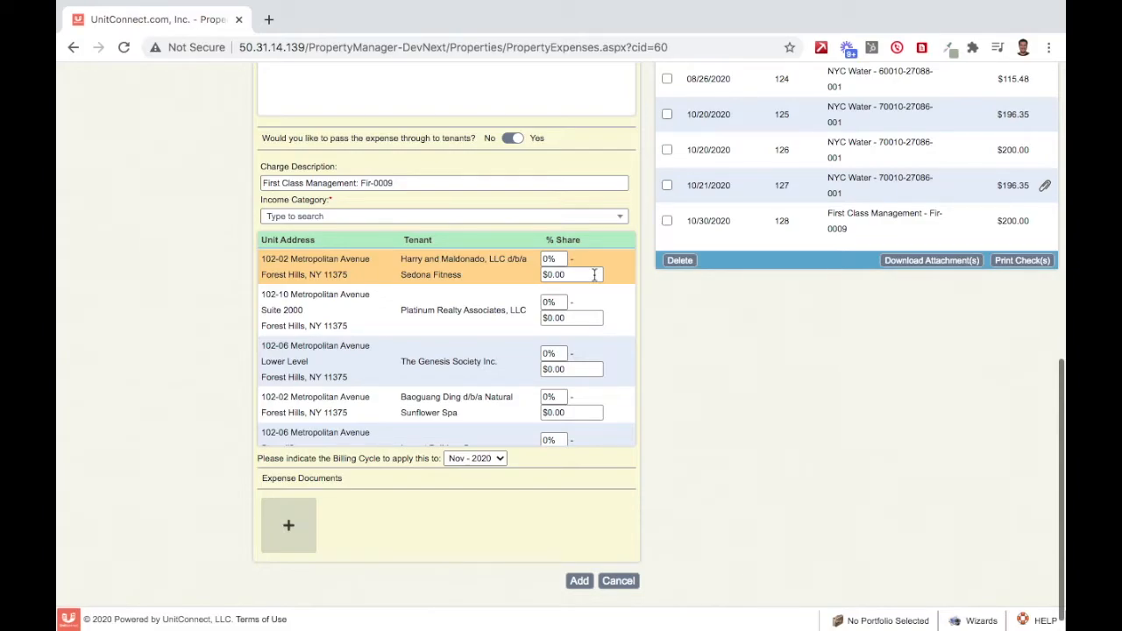
Assign a 50% share of the expense each to Sedona Fitness and Platinum Realty Associates, LLC.
{"action": "scroll", "coordinate": [594, 275], "scroll_direction": "down", "scroll_amount": 3}
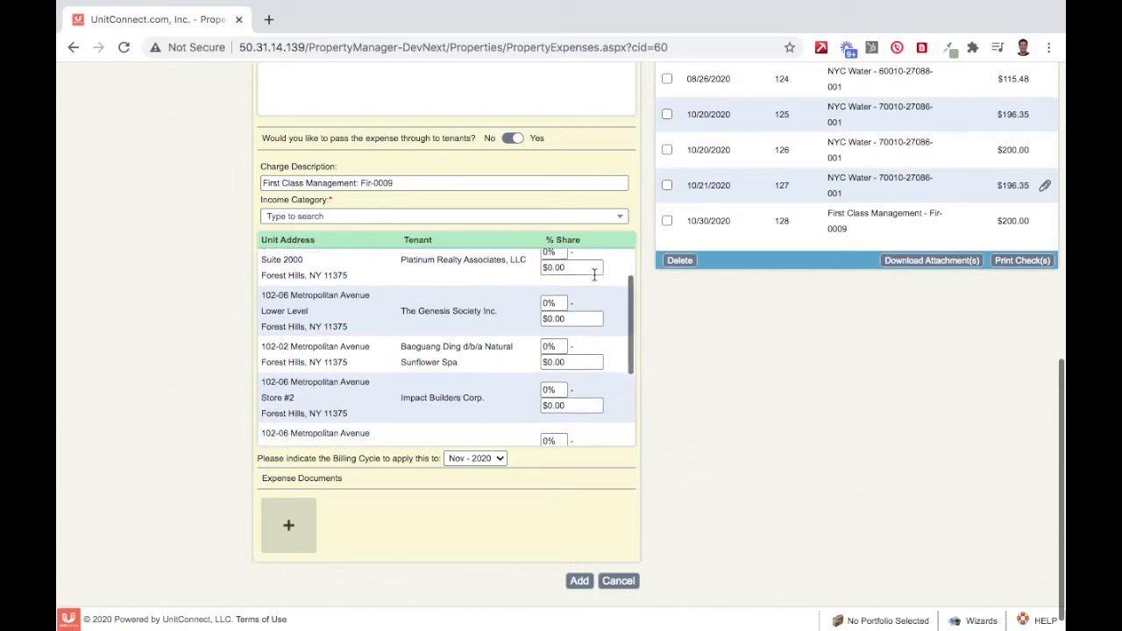
{"action": "scroll", "coordinate": [570, 263], "scroll_direction": "up", "scroll_amount": 3}
{"action": "left_click", "coordinate": [559, 258]}
{"action": "type", "text": "50"}
{"action": "key", "text": "Tab"}
{"action": "type", "text": "50"}
{"action": "left_click", "coordinate": [664, 295]}
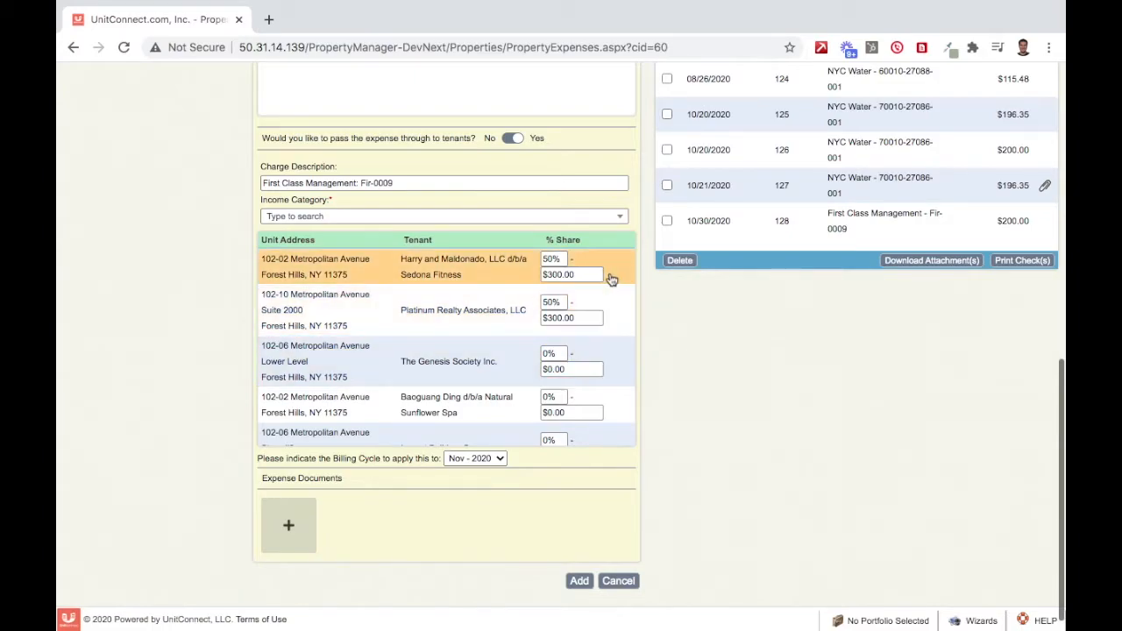
Set the expense shares of Sedona Fitness and Platinum Realty Associates, LLC to 40% each.
{"action": "left_click", "coordinate": [553, 260]}
{"action": "type", "text": "40"}
{"action": "key", "text": "Tab"}
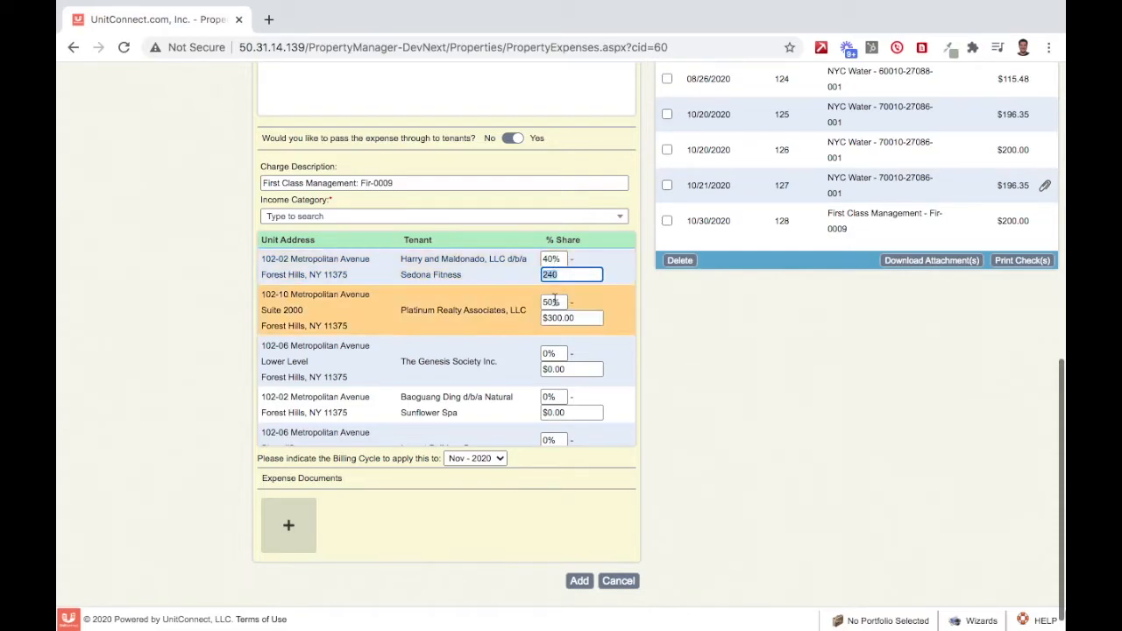
{"action": "left_click", "coordinate": [553, 300]}
{"action": "type", "text": "40"}
{"action": "key", "text": "Tab"}
Assign a 10% share of the expense each to The Genesis Society Inc. and Natural Sunflower Spa.
{"action": "key", "text": "Tab"}
{"action": "type", "text": "10"}
{"action": "key", "text": "Tab"}
{"action": "key", "text": "Tab"}
{"action": "type", "text": "10"}
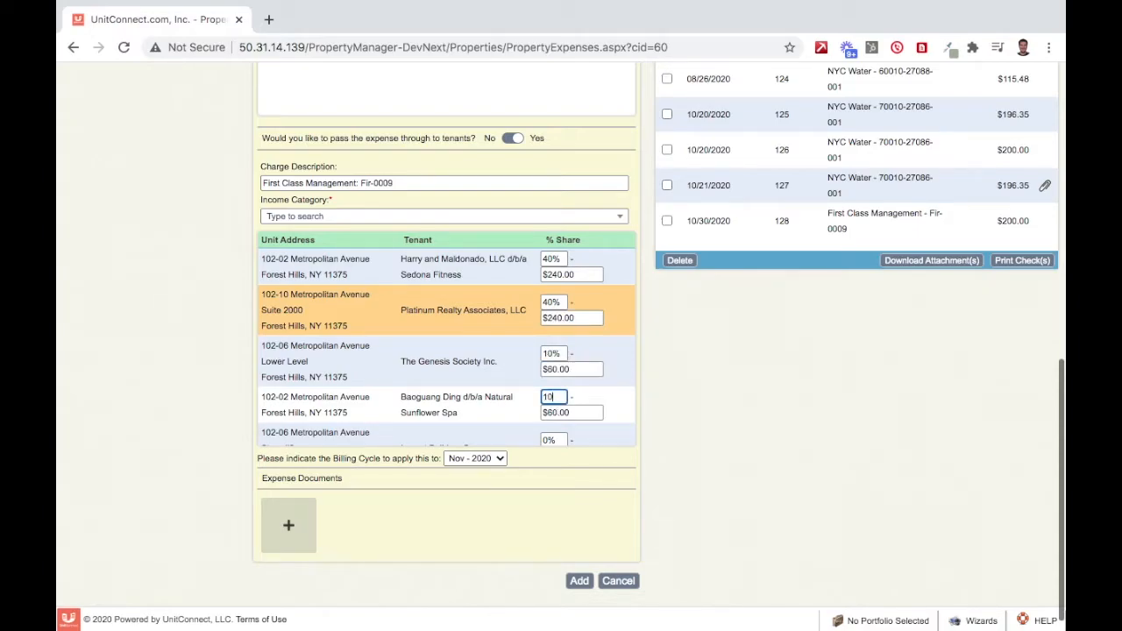
{"action": "left_click", "coordinate": [738, 330]}
Select Nov - 2020 as the billing cycle for the tenant charges.
{"action": "scroll", "coordinate": [647, 295], "scroll_direction": "down", "scroll_amount": 1}
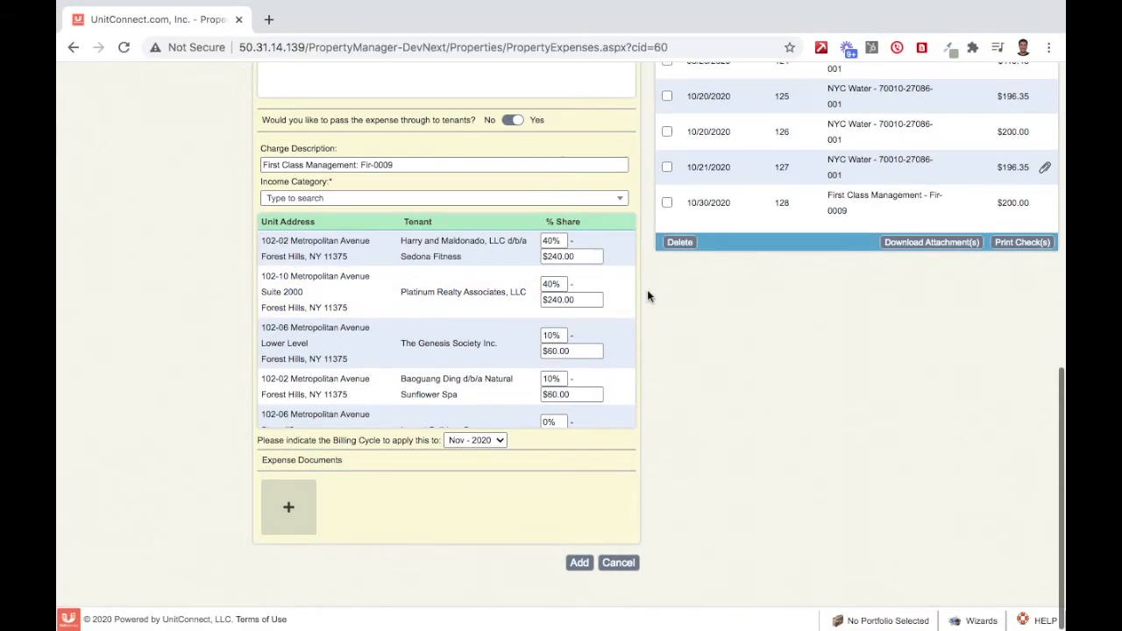
{"action": "left_click", "coordinate": [496, 443]}
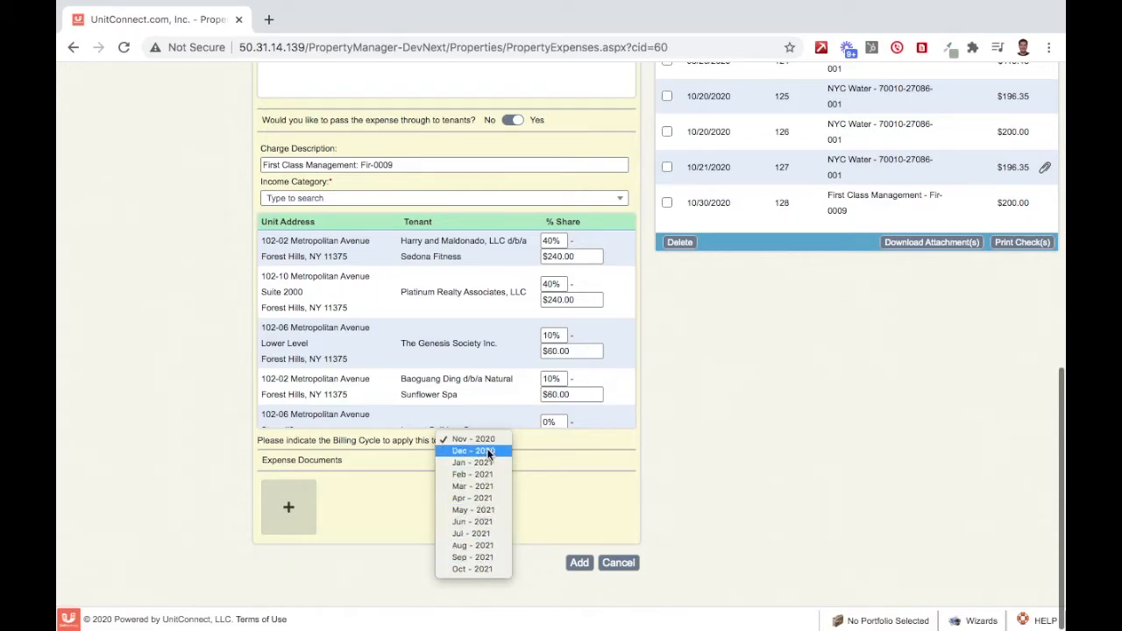
{"action": "left_click", "coordinate": [505, 441]}
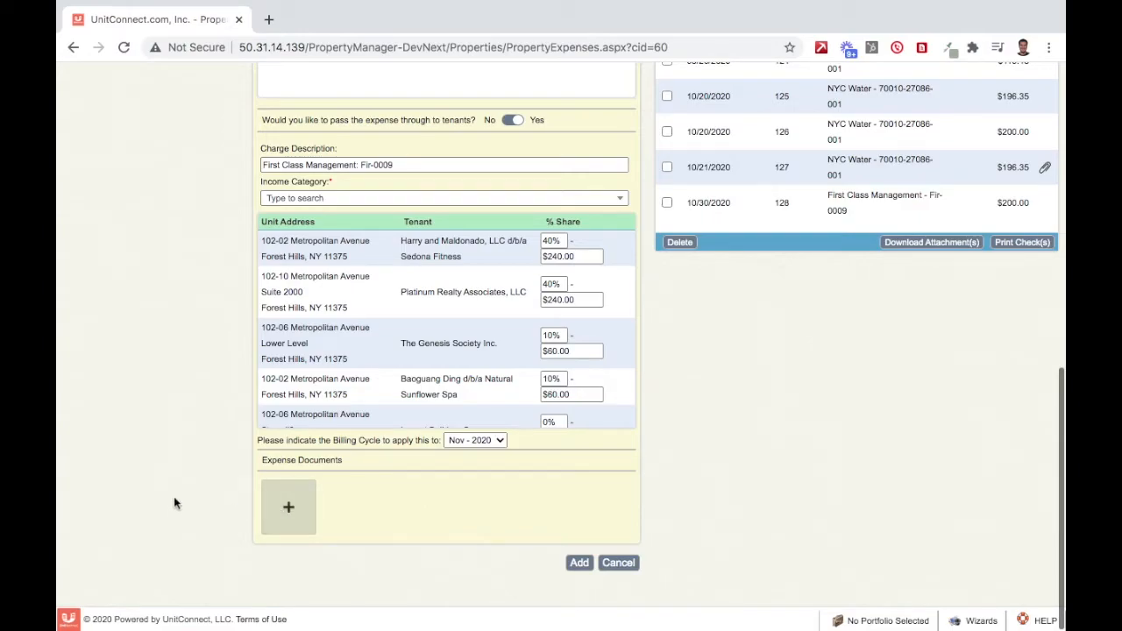
Attach the file 2688_001.pdf from the Downloads folder as an expense document.
{"action": "scroll", "coordinate": [176, 500], "scroll_direction": "up", "scroll_amount": 3}
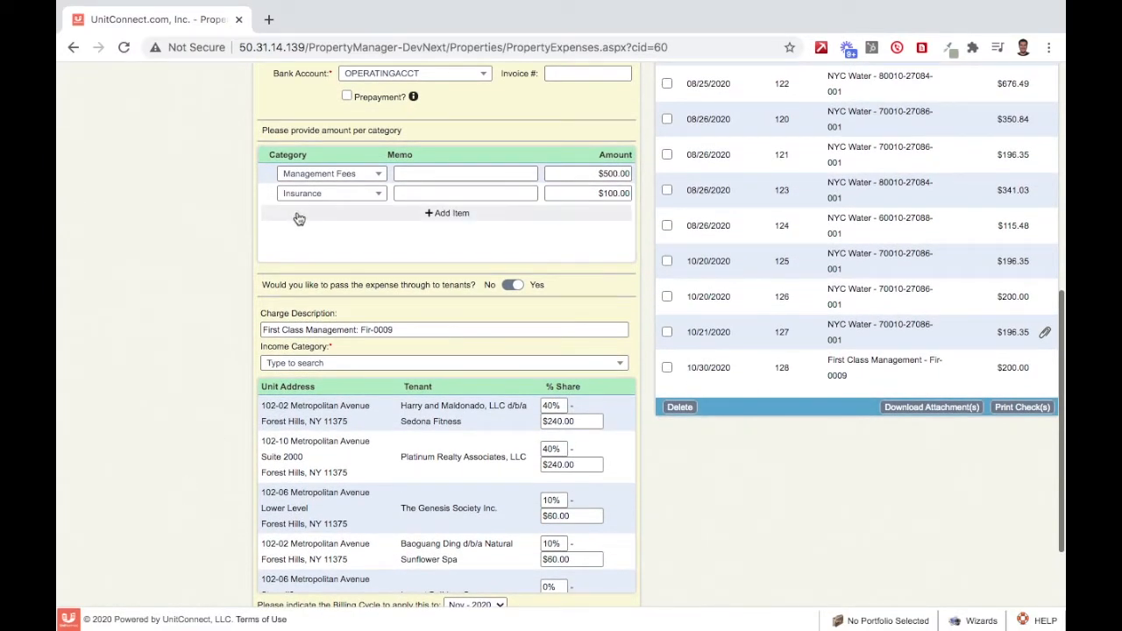
{"action": "scroll", "coordinate": [235, 266], "scroll_direction": "down", "scroll_amount": 3}
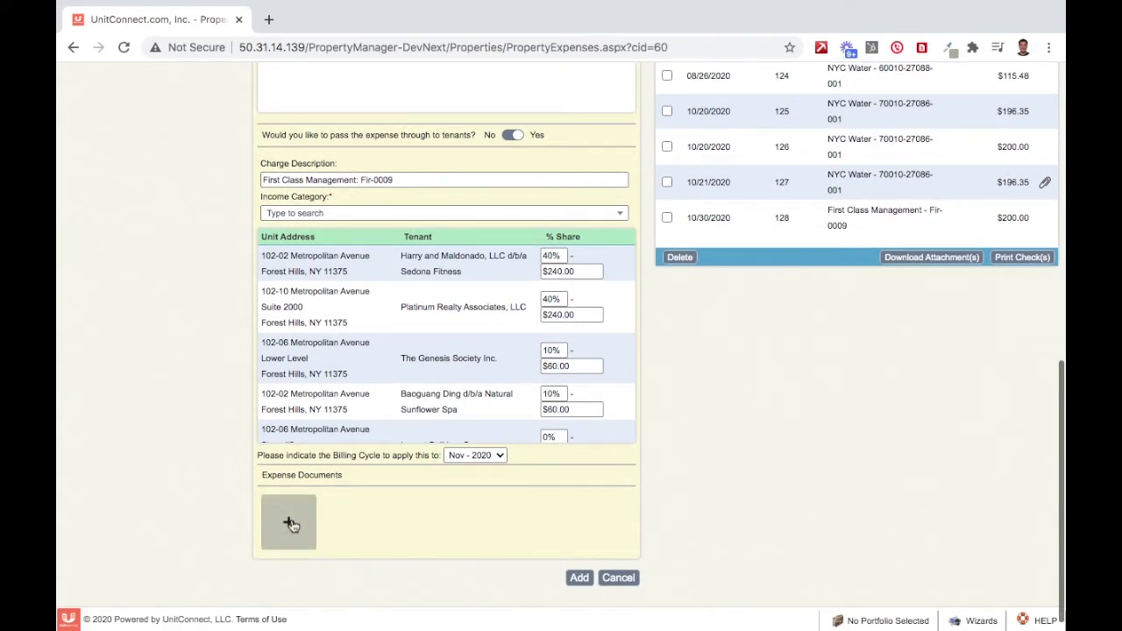
{"action": "left_click", "coordinate": [290, 524]}
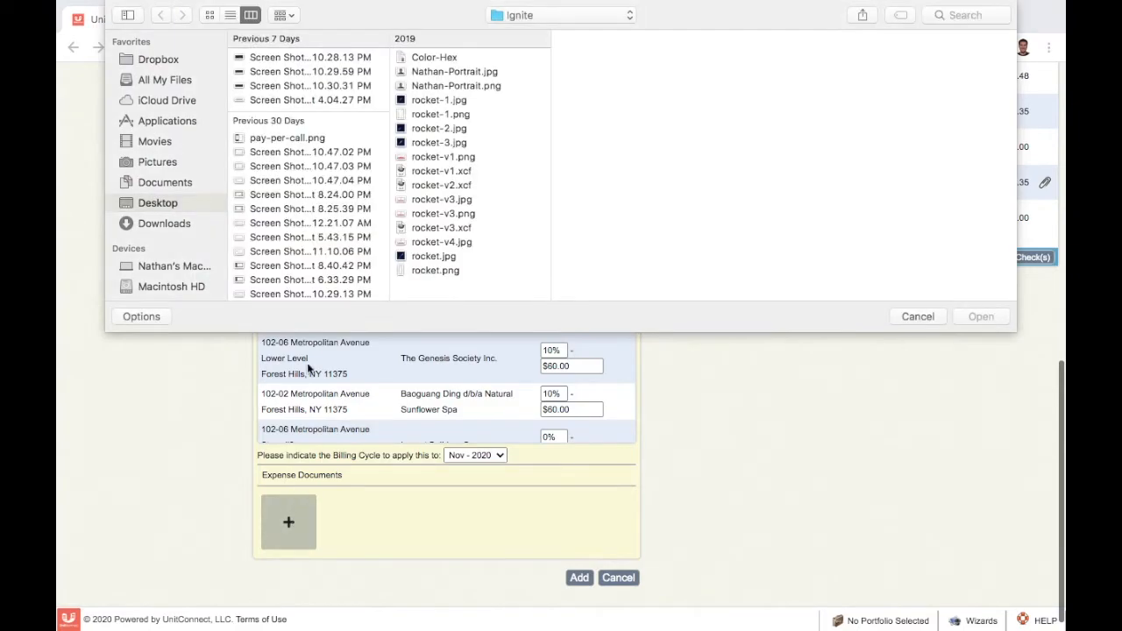
{"action": "left_click", "coordinate": [191, 224]}
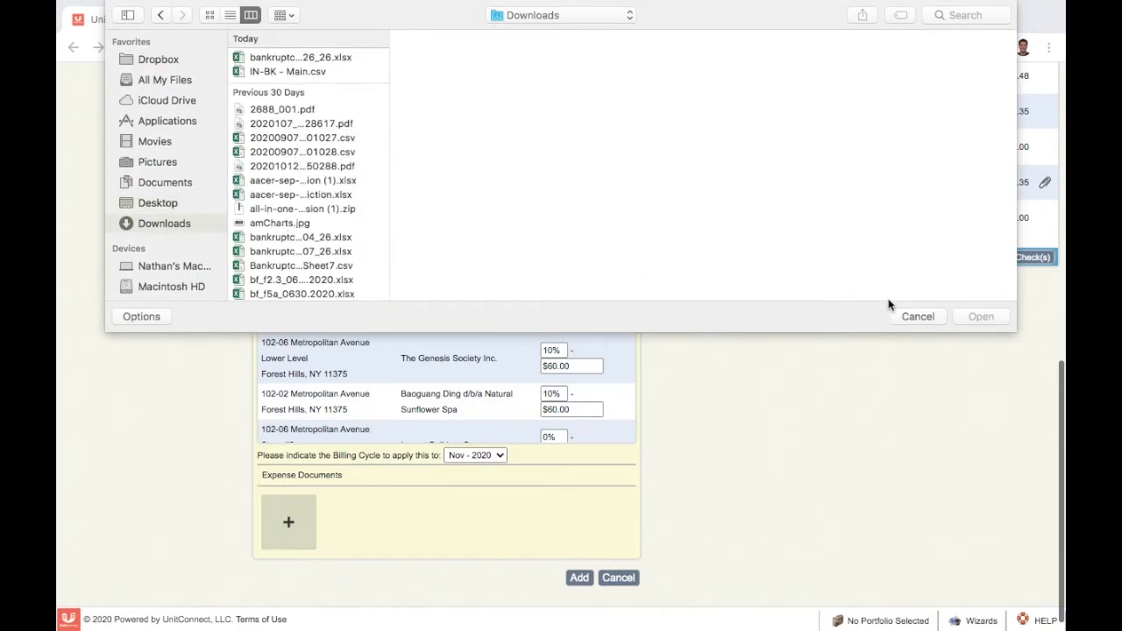
{"action": "left_click", "coordinate": [291, 110]}
{"action": "left_click", "coordinate": [979, 316]}
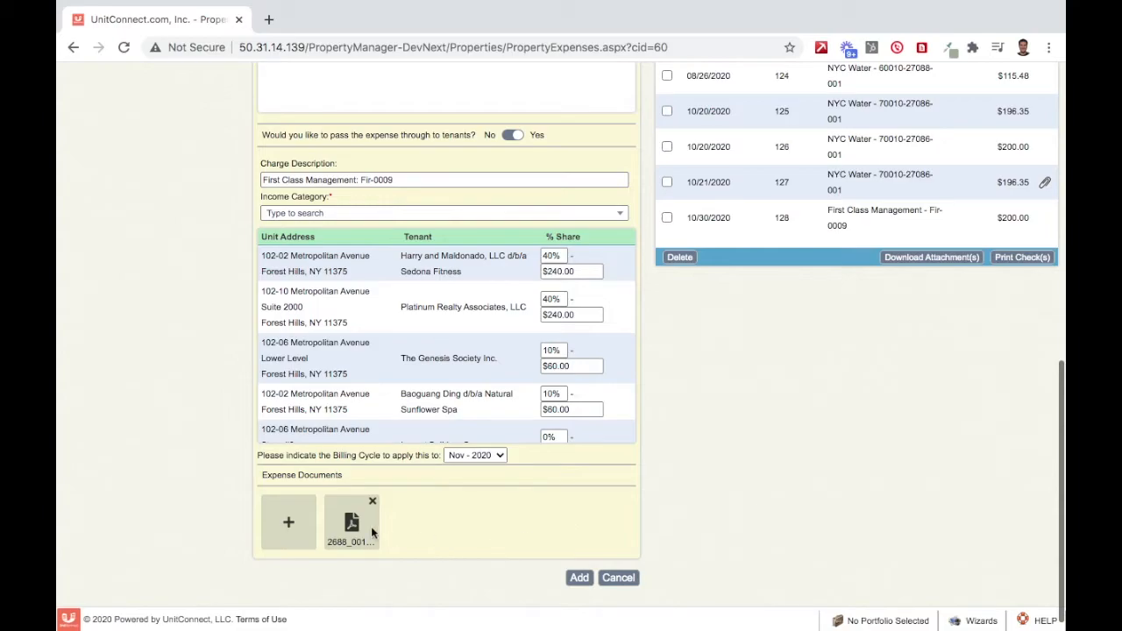
Set the income category of the tenant charge to Miscellaneous and add the expense.
{"action": "left_click", "coordinate": [579, 577]}
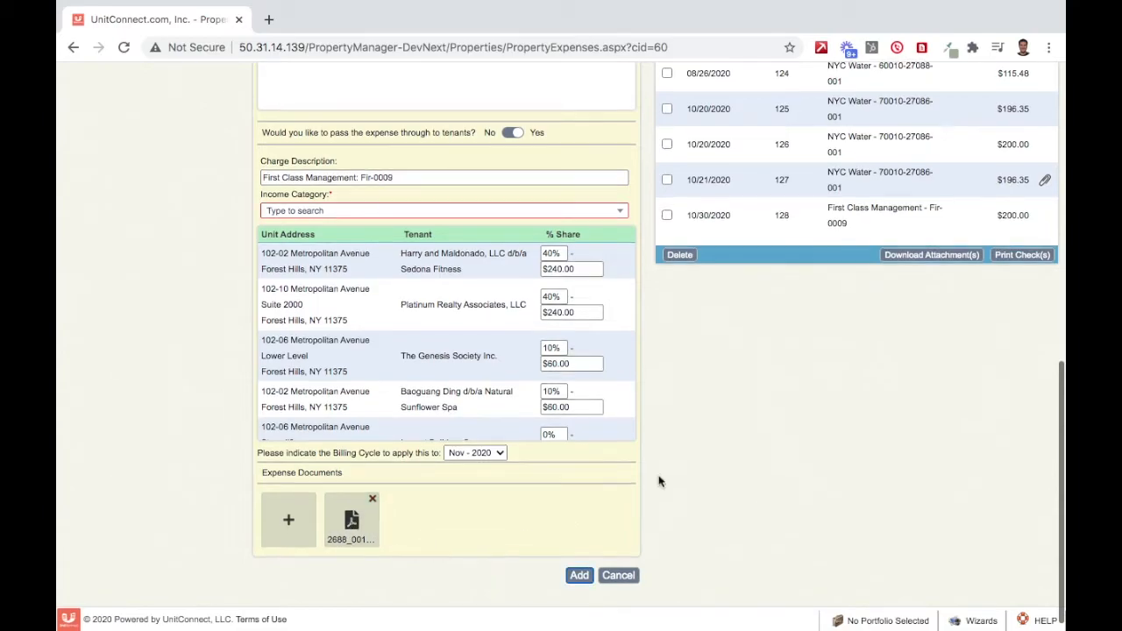
{"action": "left_click", "coordinate": [619, 212]}
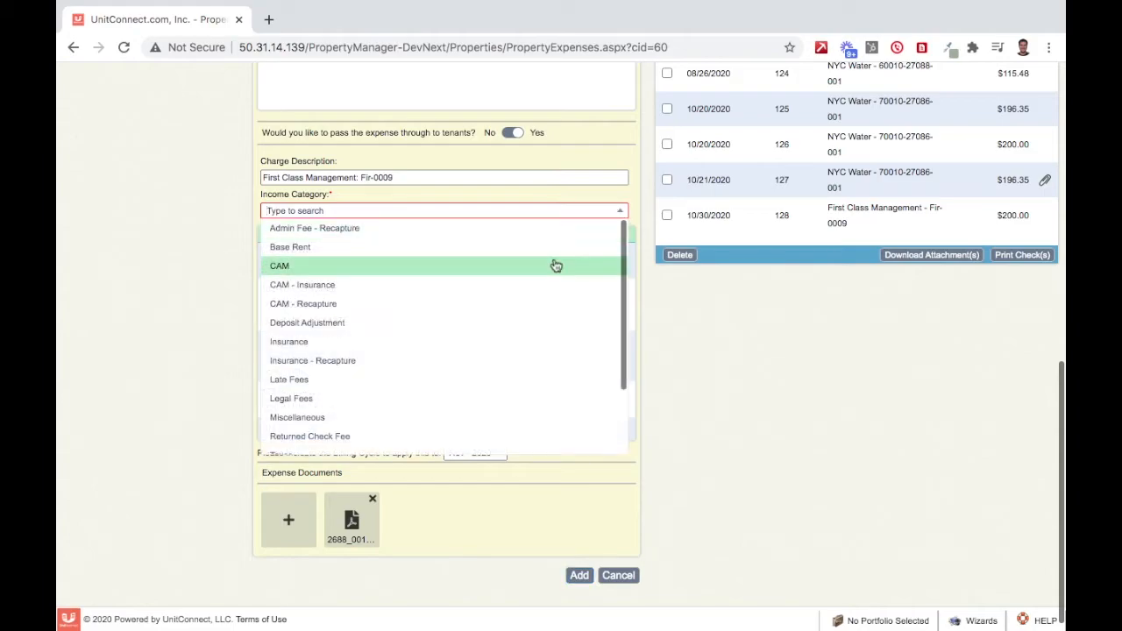
{"action": "scroll", "coordinate": [555, 265], "scroll_direction": "down", "scroll_amount": 3}
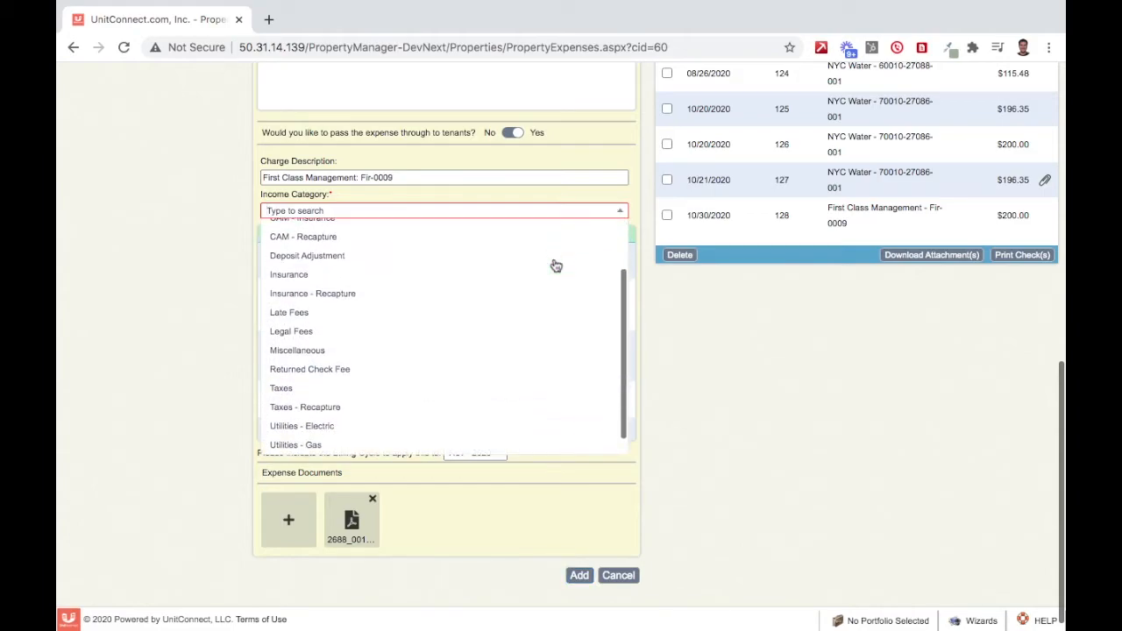
{"action": "left_click", "coordinate": [495, 351]}
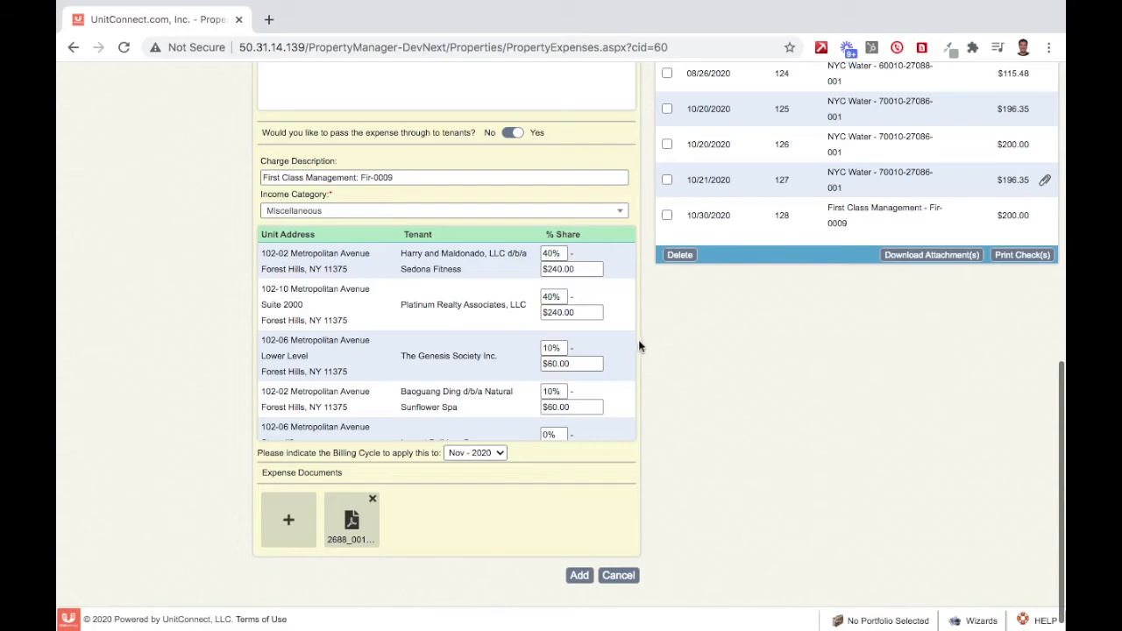
{"action": "left_click", "coordinate": [578, 575]}
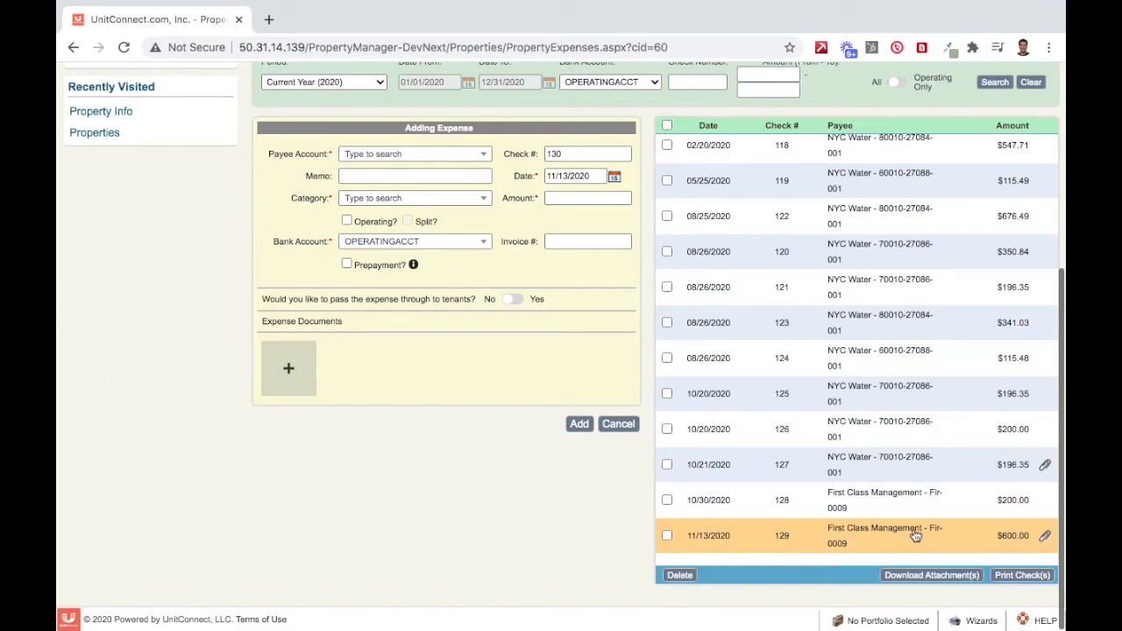
Open the 11/13/2020 First Class Management expense and review its category split, tenant shares and attached document.
{"action": "left_click", "coordinate": [804, 546]}
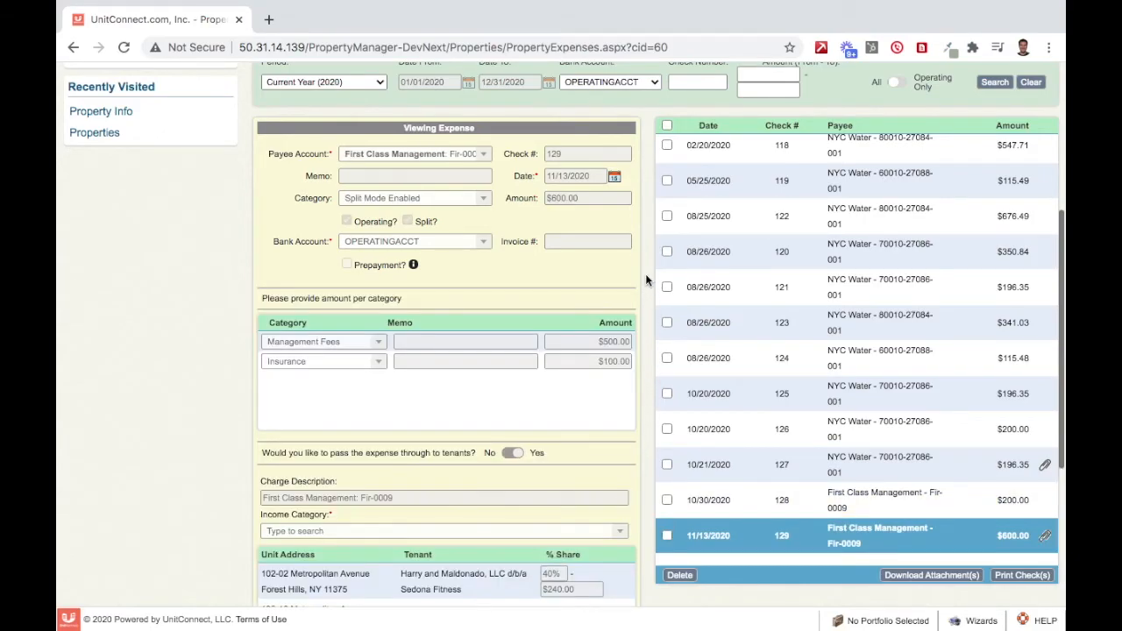
{"action": "scroll", "coordinate": [645, 273], "scroll_direction": "down", "scroll_amount": 2}
{"action": "scroll", "coordinate": [604, 252], "scroll_direction": "down", "scroll_amount": 6}
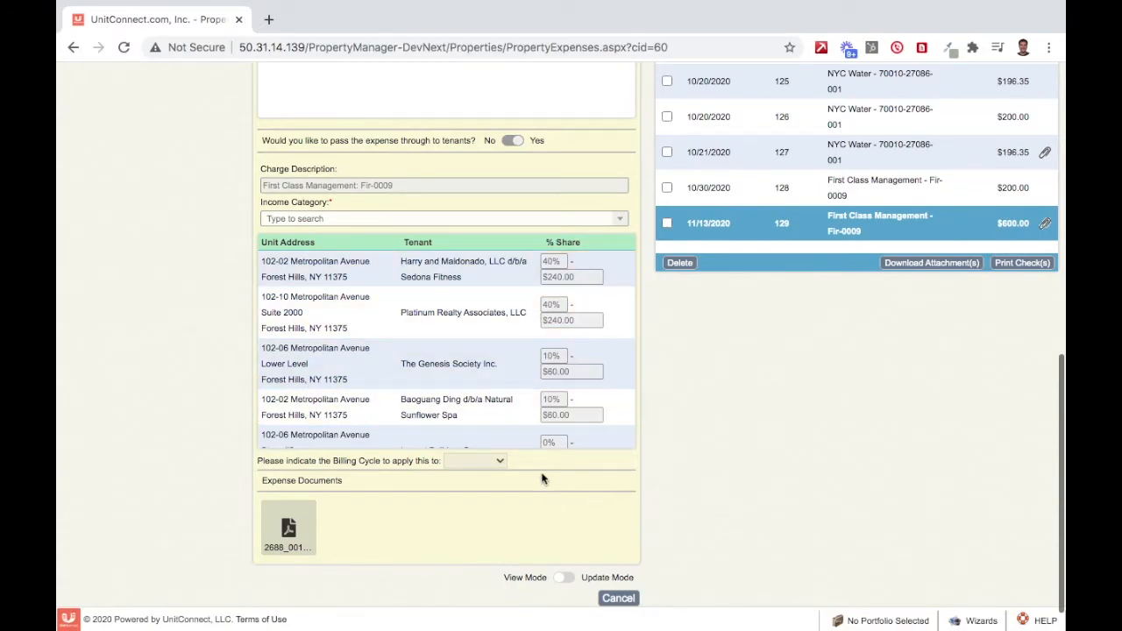
{"action": "scroll", "coordinate": [542, 478], "scroll_direction": "up", "scroll_amount": 4}
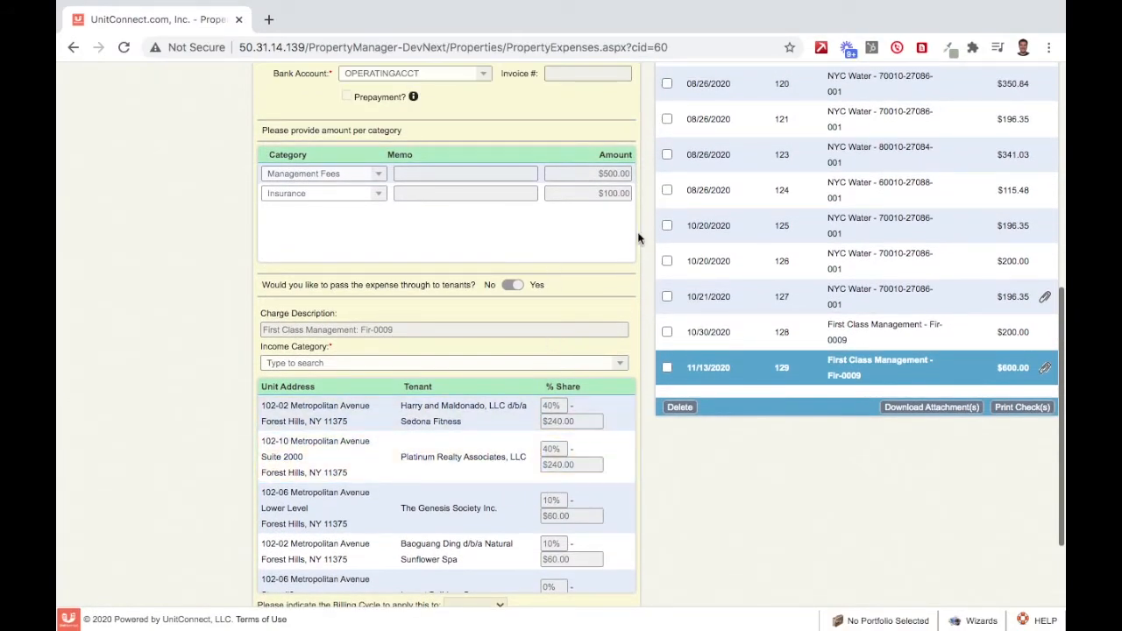
{"action": "scroll", "coordinate": [637, 237], "scroll_direction": "up", "scroll_amount": 3}
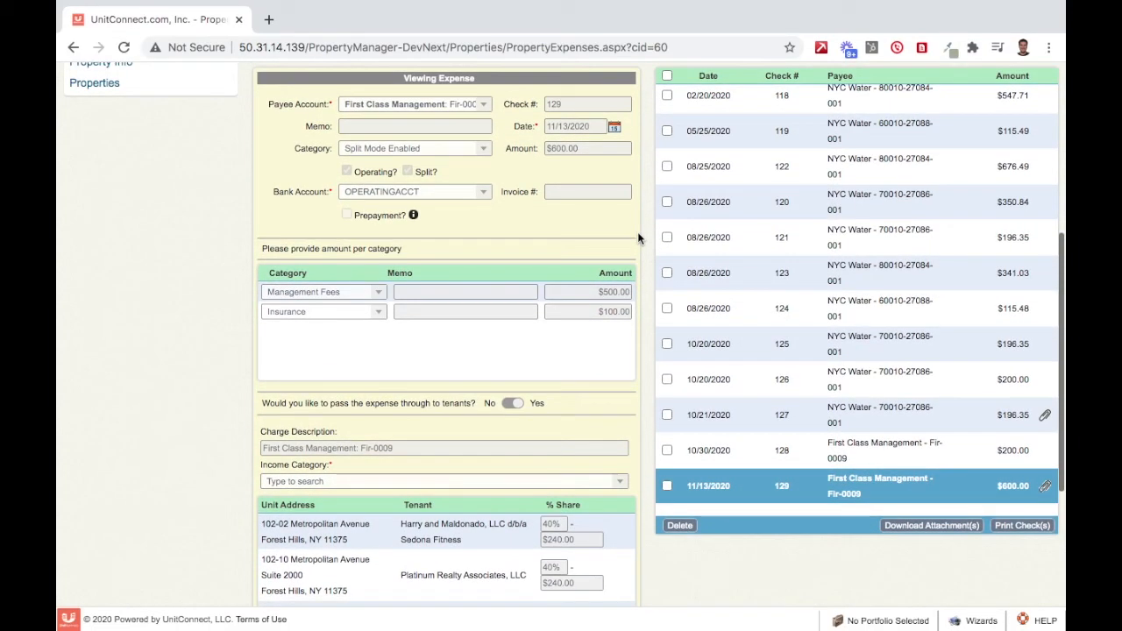
{"action": "scroll", "coordinate": [637, 238], "scroll_direction": "down", "scroll_amount": 8}
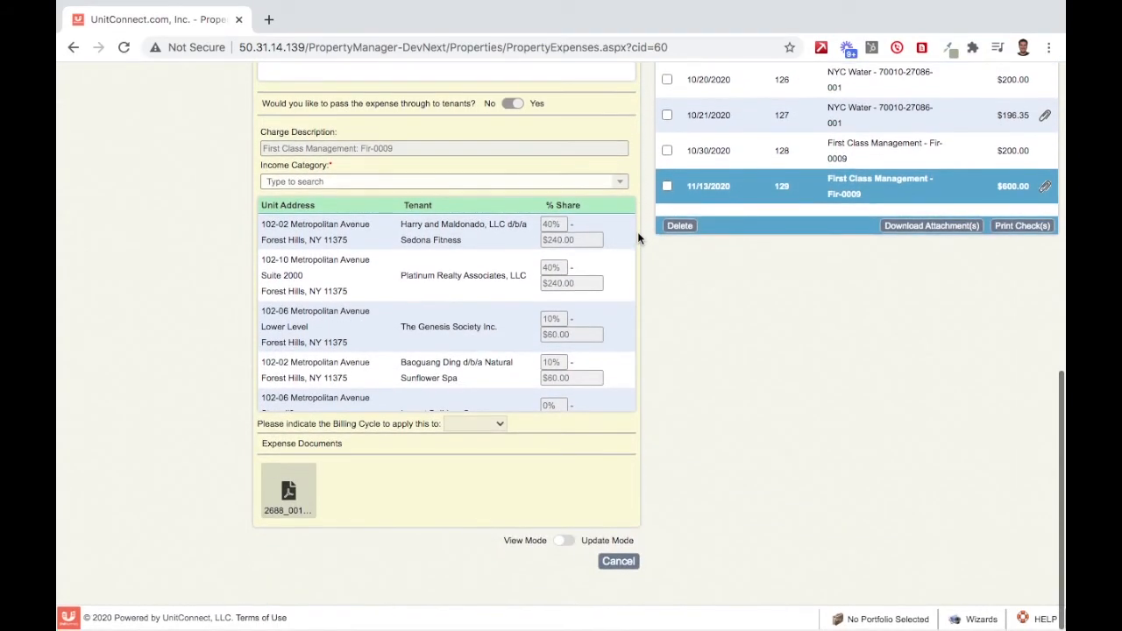
Switch the open First Class Management expense to update mode, review its editable fields and save the update.
{"action": "left_click", "coordinate": [568, 546]}
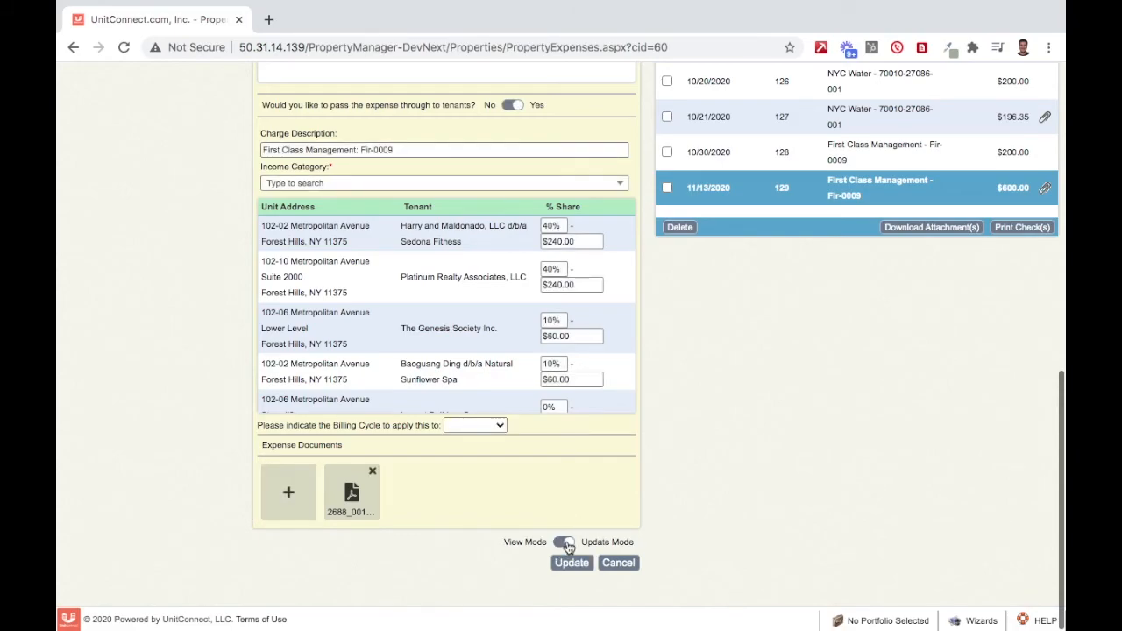
{"action": "left_click", "coordinate": [568, 545]}
{"action": "left_click", "coordinate": [568, 545]}
{"action": "scroll", "coordinate": [688, 463], "scroll_direction": "up", "scroll_amount": 2}
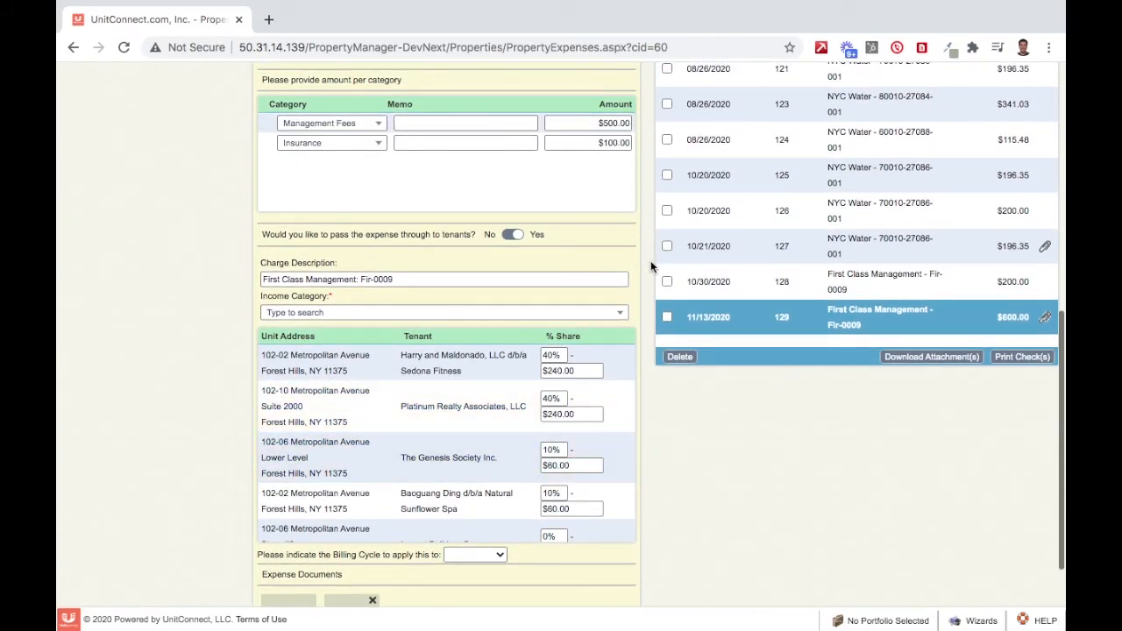
{"action": "scroll", "coordinate": [648, 263], "scroll_direction": "up", "scroll_amount": 2}
{"action": "scroll", "coordinate": [645, 267], "scroll_direction": "up", "scroll_amount": 1}
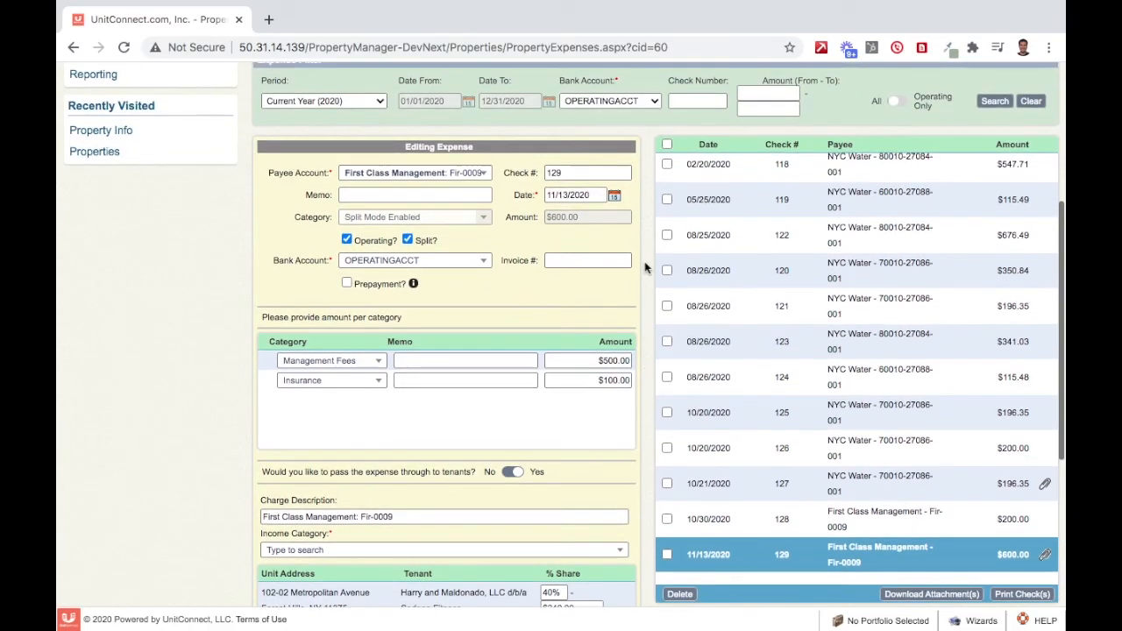
{"action": "scroll", "coordinate": [645, 268], "scroll_direction": "down", "scroll_amount": 5}
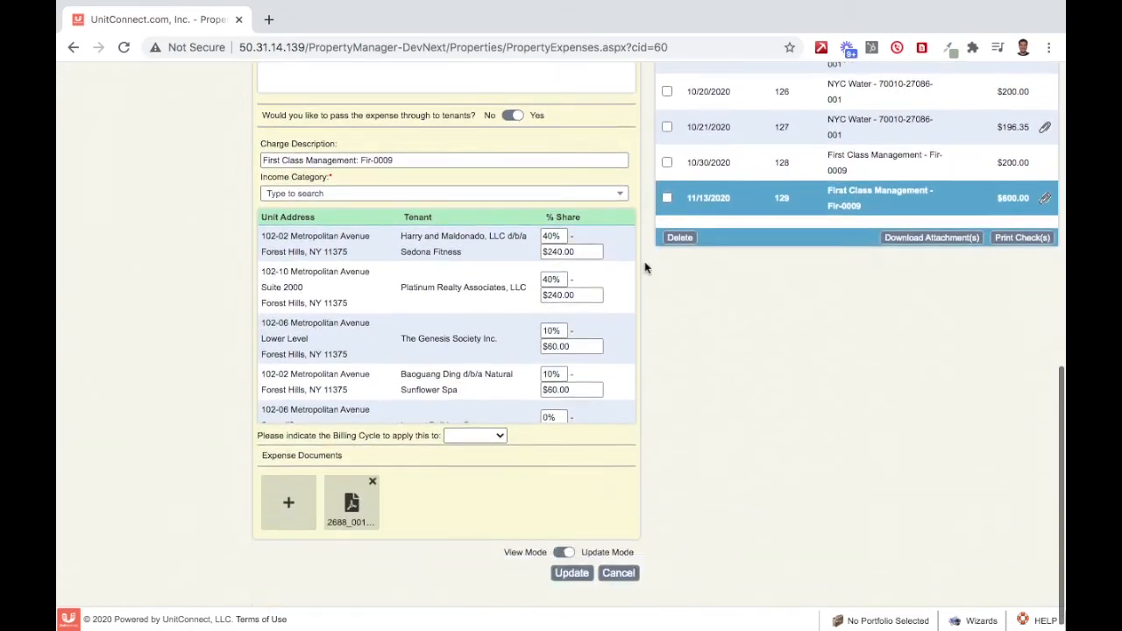
{"action": "left_click", "coordinate": [584, 564]}
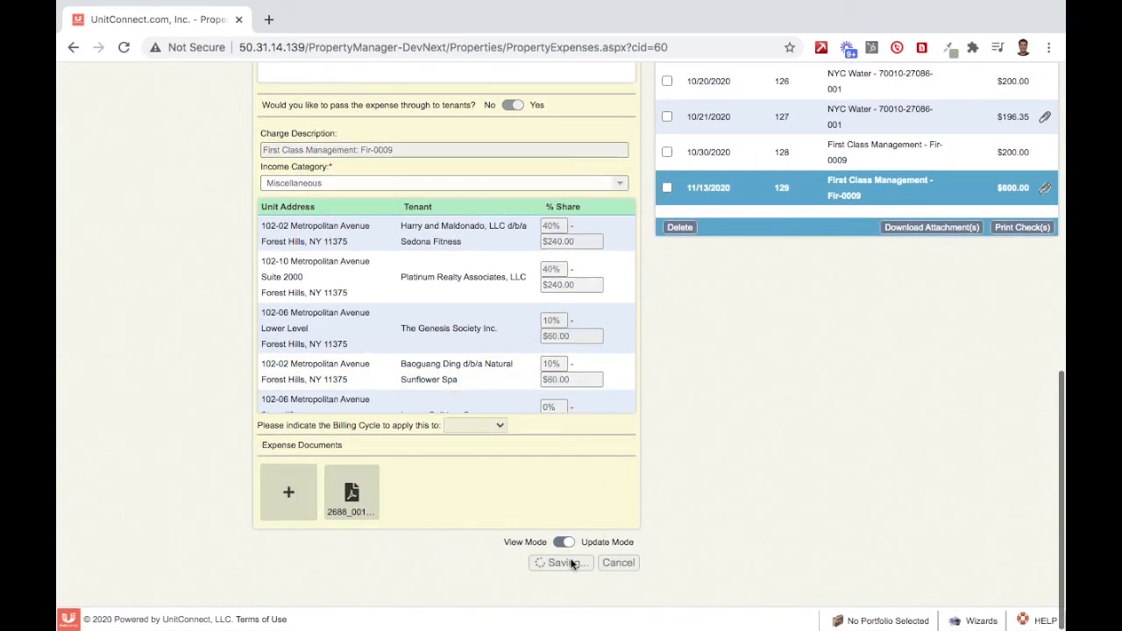